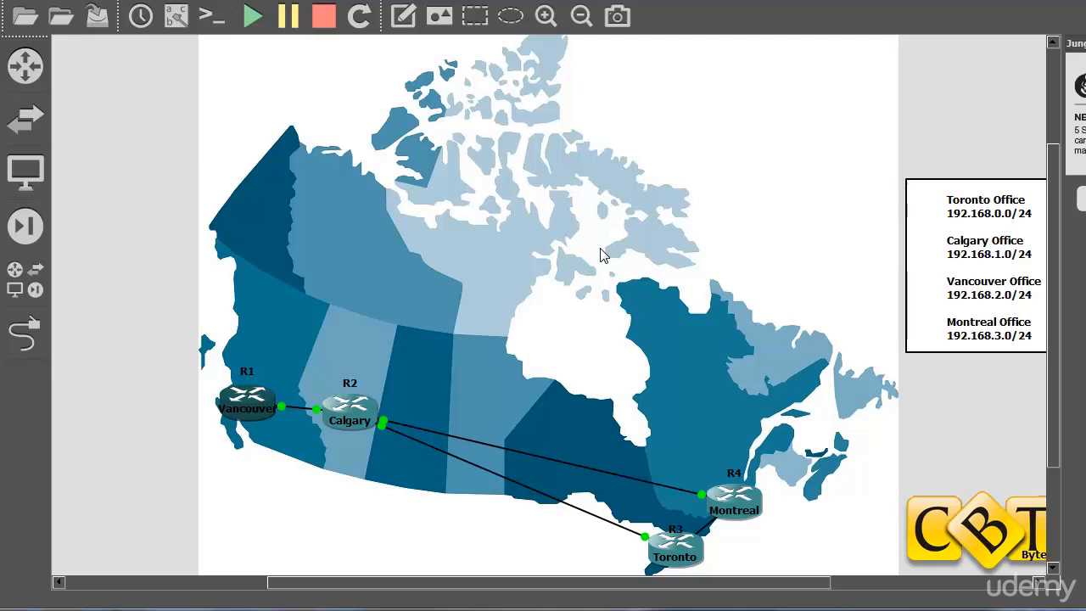
# - Open the console of the Vancouver router R1 and log in with the console password
pyautogui.rightClick(261, 393)
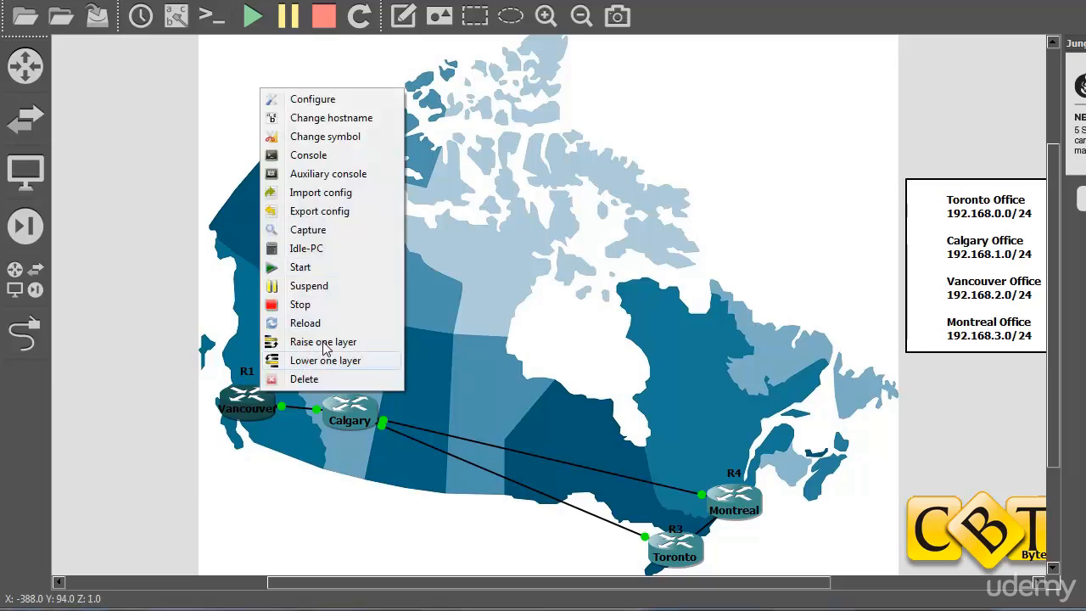
pyautogui.click(329, 155)
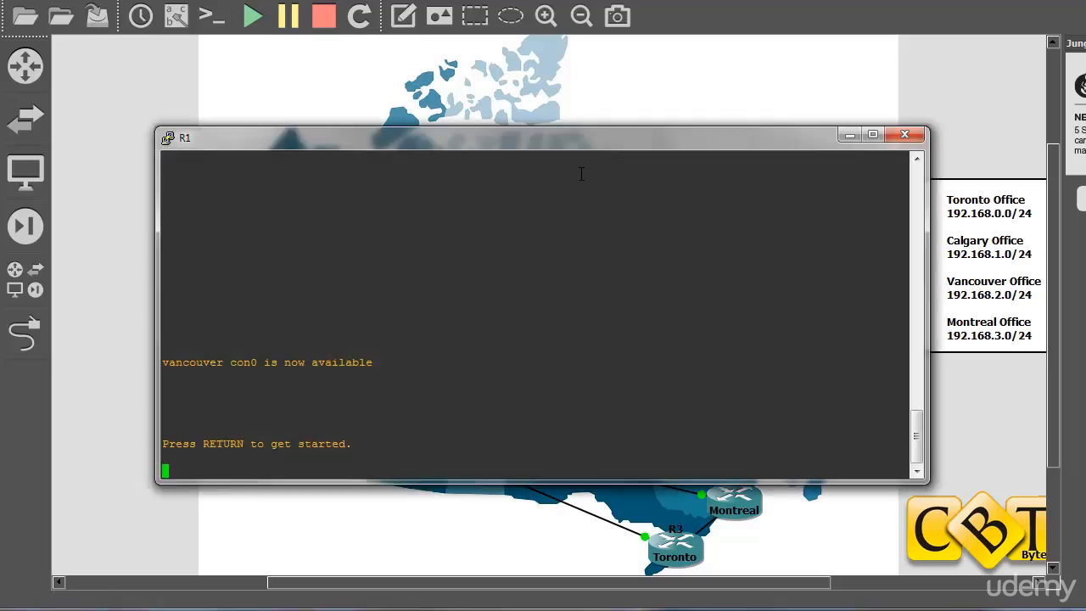
pyautogui.press('Return')
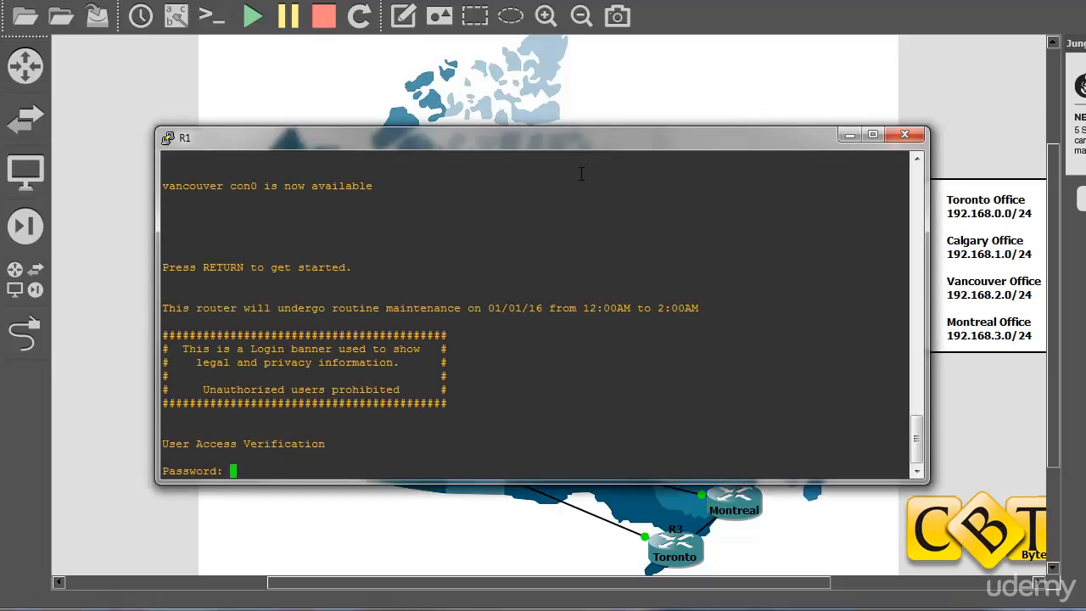
pyautogui.press('Return')
# - Display the Vancouver router's IP routing table and its running IP routing protocols
pyautogui.write('show ip route')
pyautogui.press('Return')
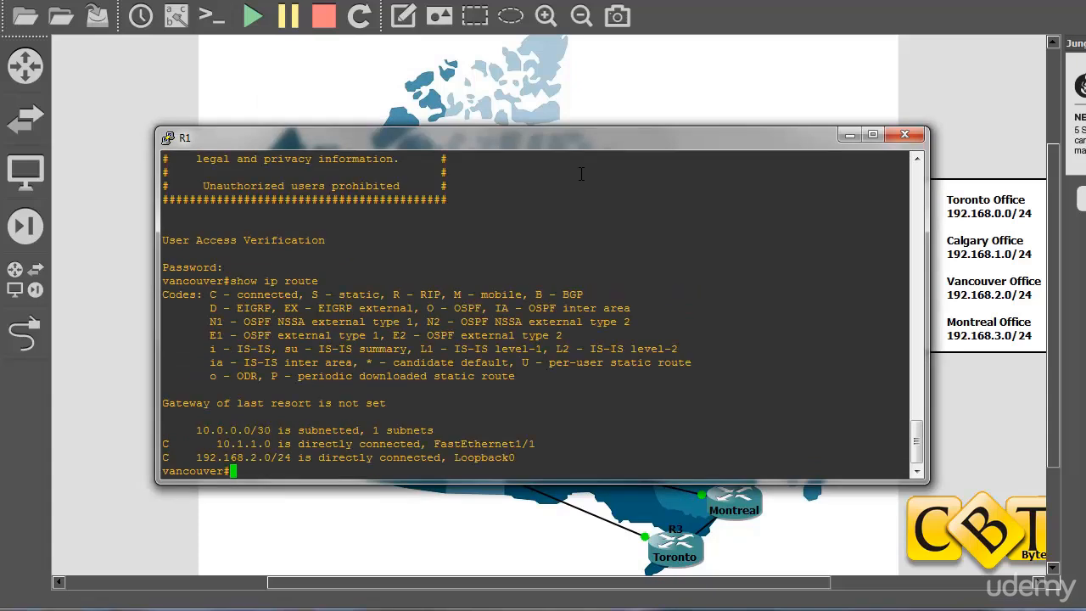
pyautogui.press('Return')
pyautogui.press('Return')
pyautogui.write('show ip pro')
pyautogui.press('Tab')
pyautogui.press('Return')
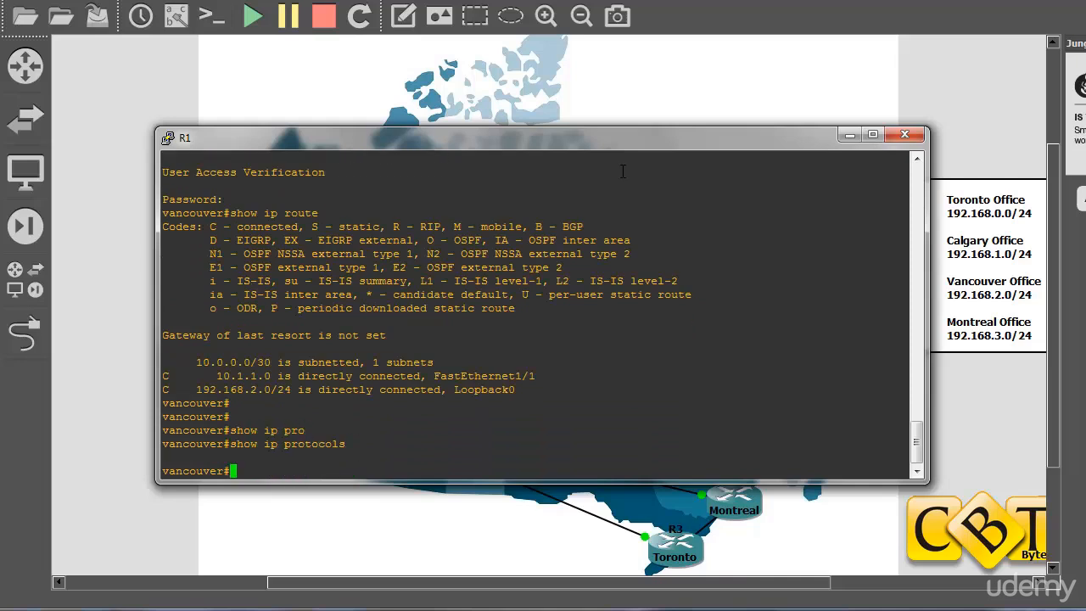
# - Enlarge the R1 console window and start EIGRP configuration on Vancouver for autonomous system 1
pyautogui.moveTo(586, 145); pyautogui.dragTo(479, 54)
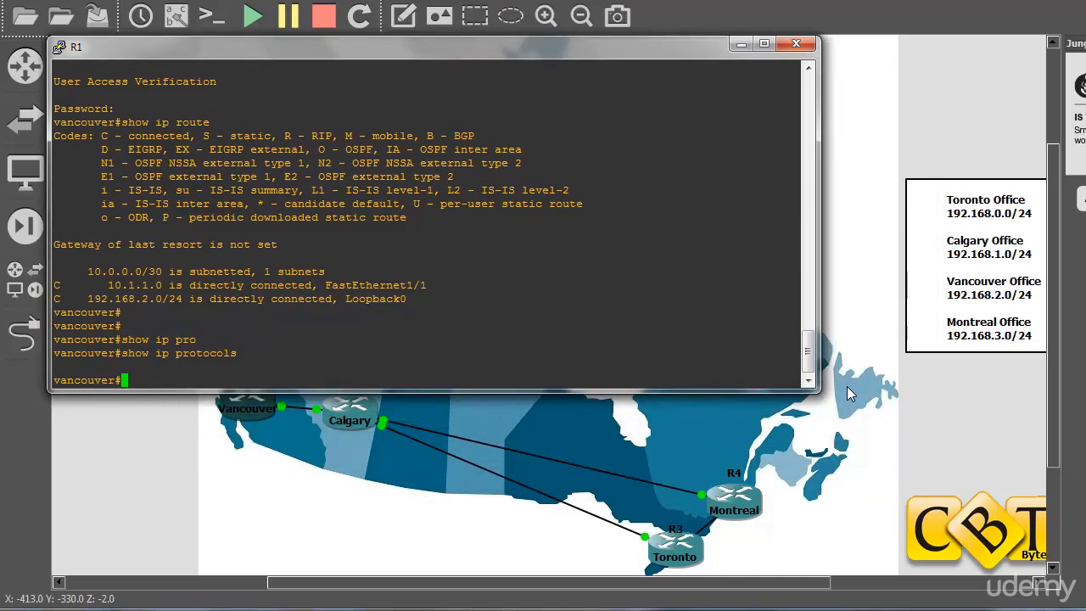
pyautogui.moveTo(820, 393); pyautogui.dragTo(975, 514)
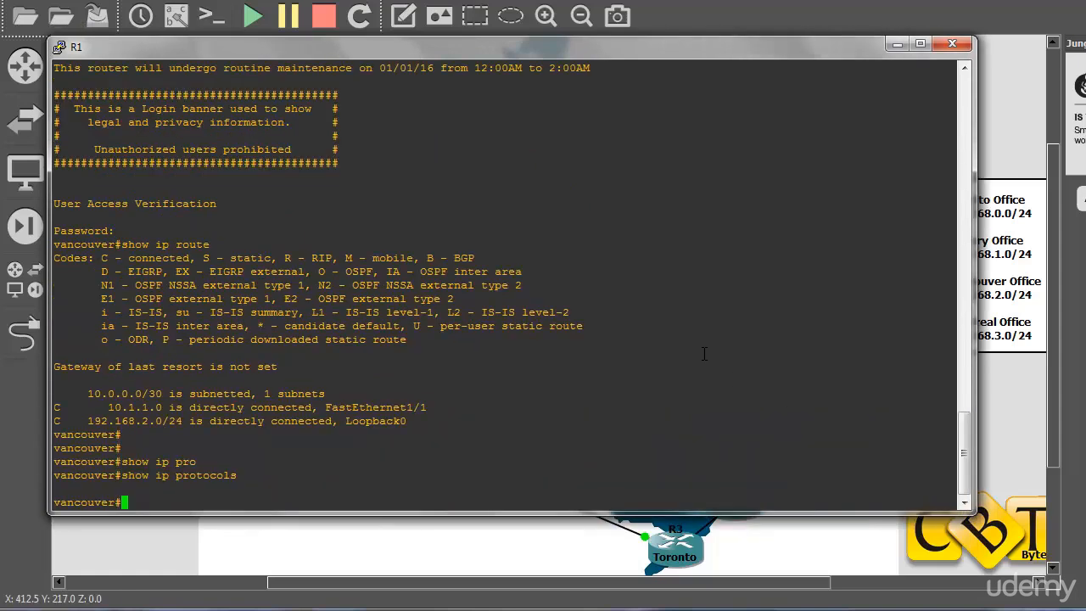
pyautogui.write('conf t')
pyautogui.press('Return')
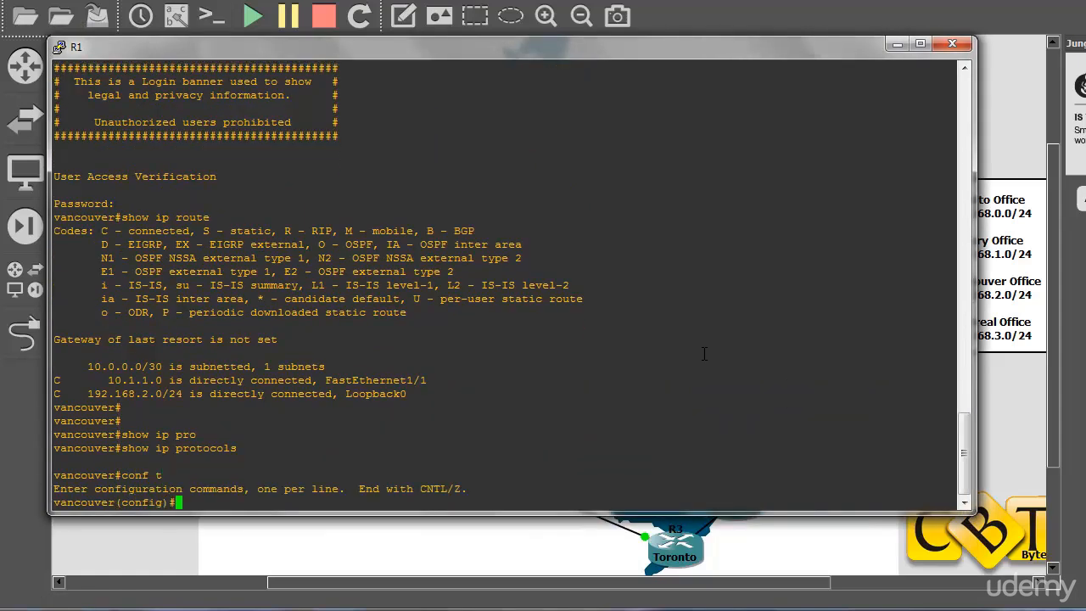
pyautogui.write('router')
pyautogui.press('Tab')
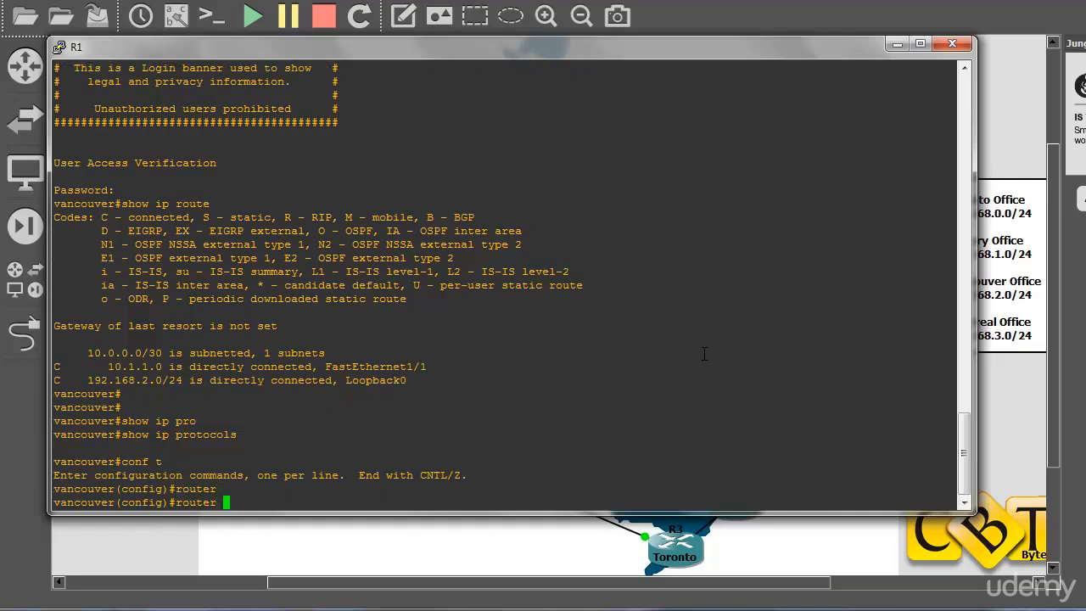
pyautogui.write('ei')
pyautogui.press('Tab')
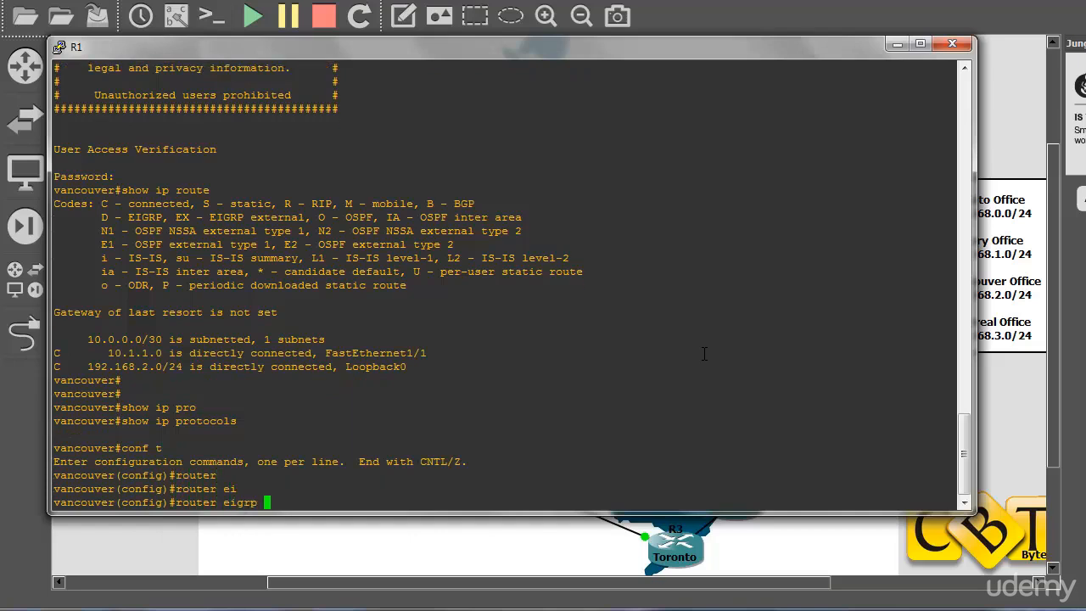
pyautogui.write('1')
pyautogui.press('BackSpace')
pyautogui.write('?1')
pyautogui.press('Return')
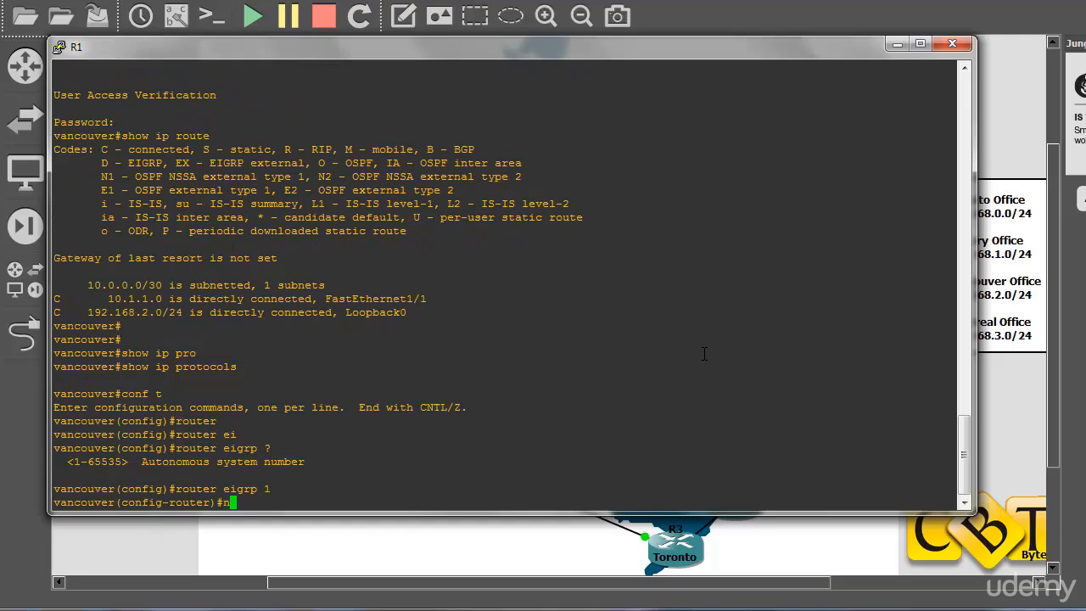
# - List Vancouver's interface addresses and add network 10.1.1.1 with wildcard 0.0.0.0 to EIGRP
pyautogui.write('do show ip int br')
pyautogui.press('Return')
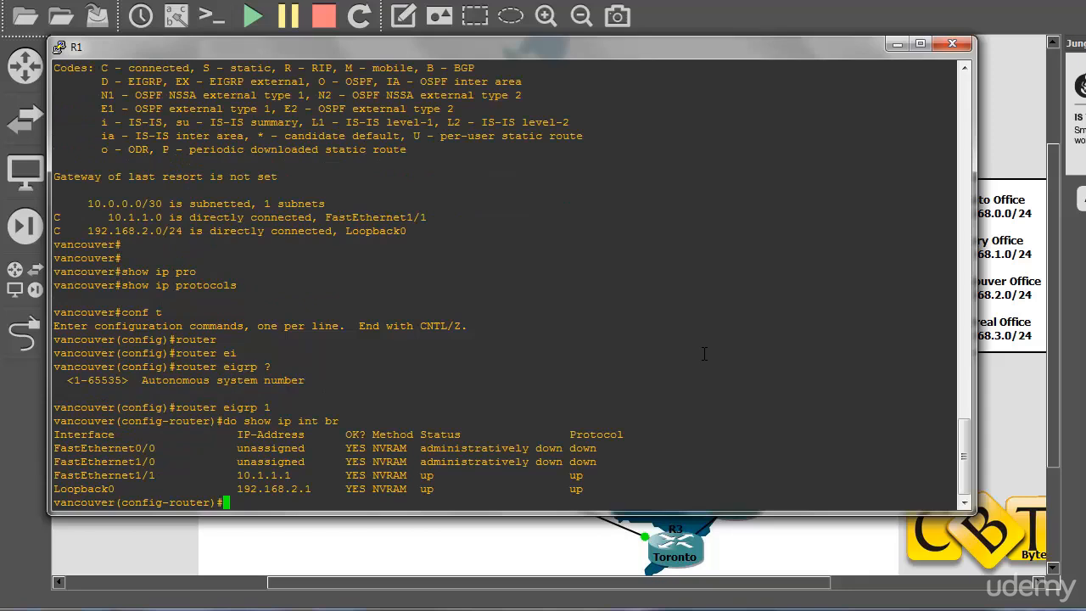
pyautogui.write('net')
pyautogui.press('Tab')
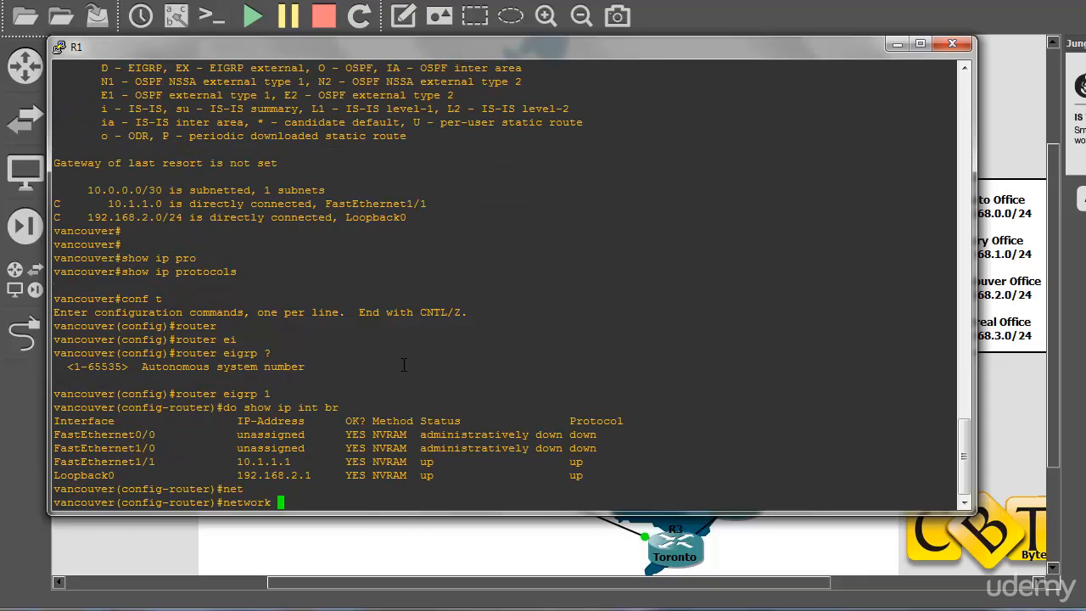
pyautogui.doubleClick(280, 461)
pyautogui.rightClick(477, 353)
pyautogui.write('0.0.0.0')
pyautogui.press('Return')
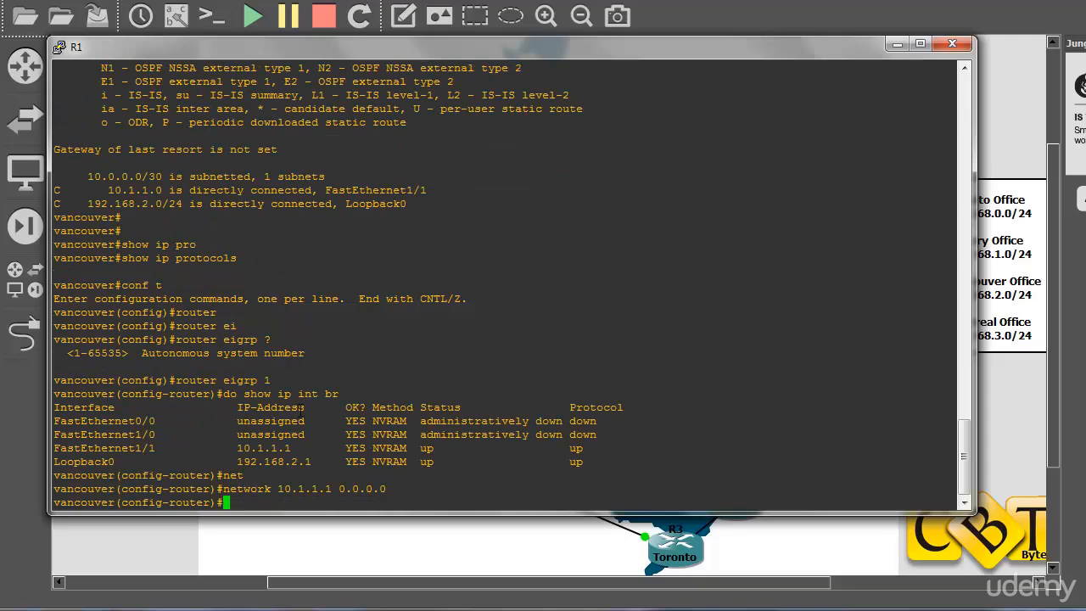
# - Add the Loopback0 address 192.168.2.1 with wildcard 0.0.0.0 as an EIGRP network on Vancouver
pyautogui.moveTo(312, 462); pyautogui.dragTo(238, 461)
pyautogui.hotkey('ctrl', 'c')
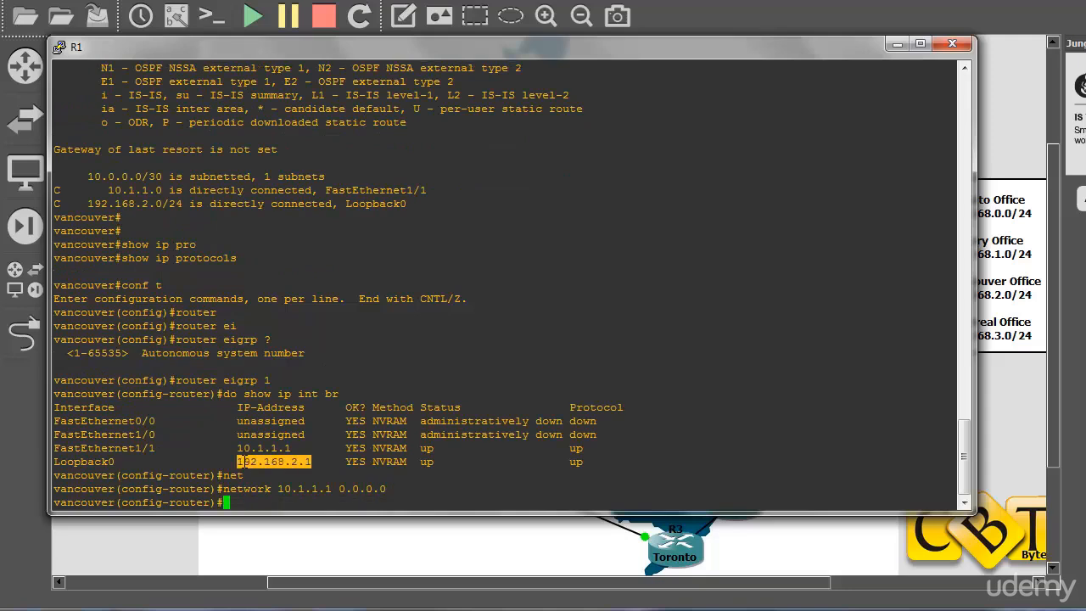
pyautogui.click(444, 347)
pyautogui.write('net')
pyautogui.press('Tab')
pyautogui.hotkey('ctrl', 'v')
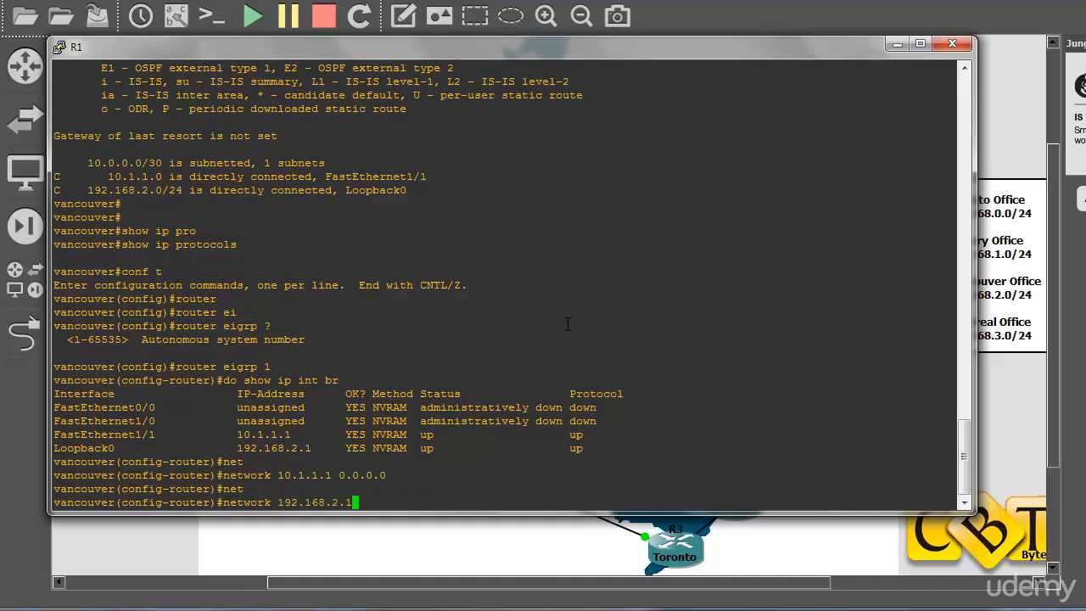
pyautogui.write('0.0.0.0')
pyautogui.press('Return')
pyautogui.press('Return')
pyautogui.press('Return')
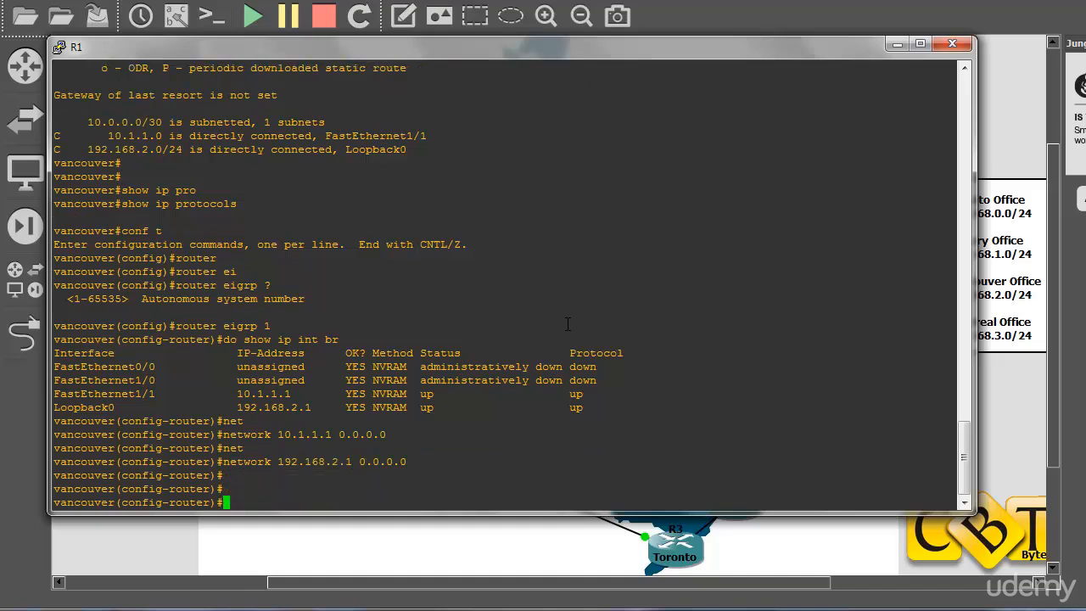
# - Exit configuration mode, log out of the Vancouver router and close its console
pyautogui.write('exit')
pyautogui.press('Return')
pyautogui.write('exit')
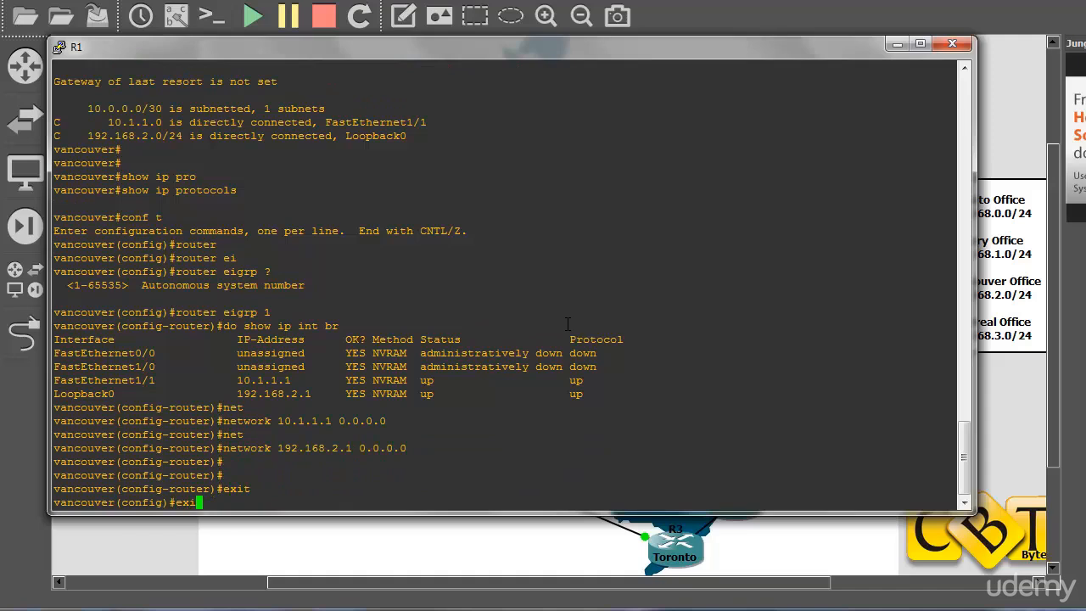
pyautogui.press('Return')
pyautogui.write('exit')
pyautogui.press('Return')
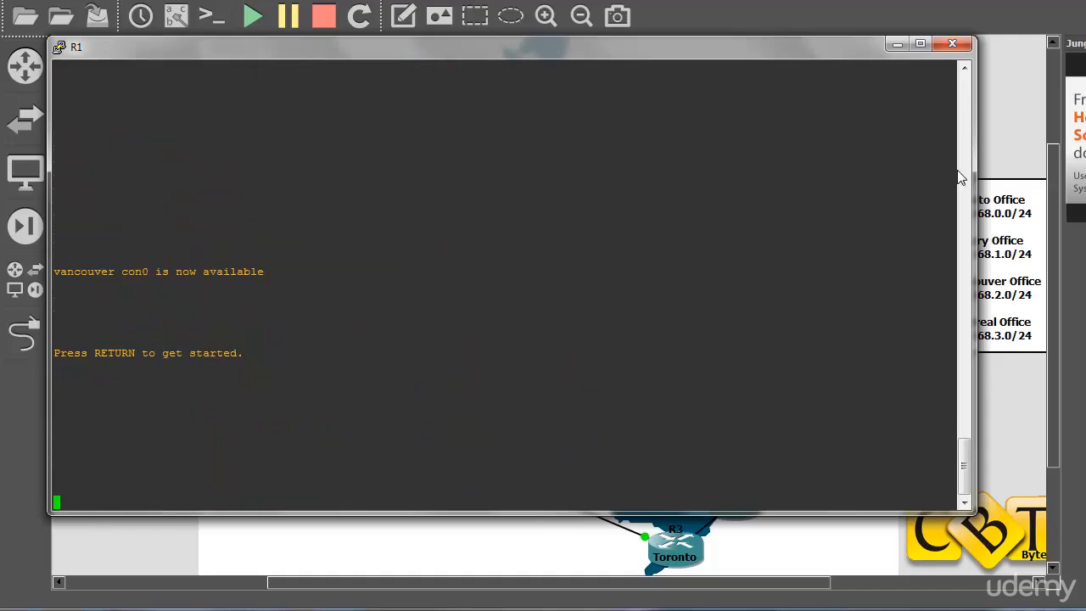
pyautogui.click(953, 44)
# - Open the console of the Calgary router R2 and bring up its command prompt
pyautogui.click(358, 402)
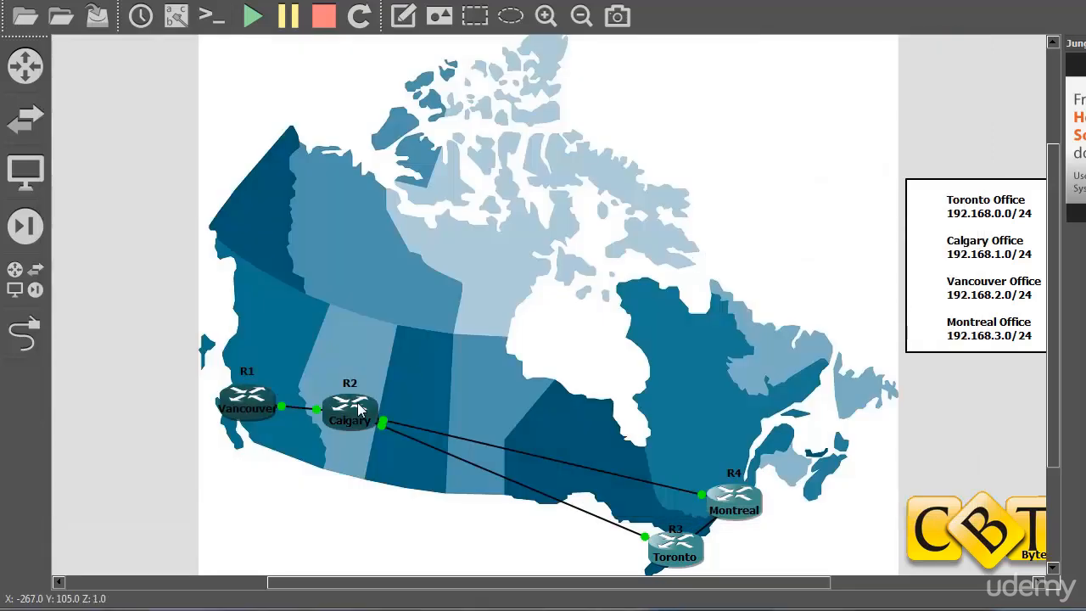
pyautogui.rightClick(358, 402)
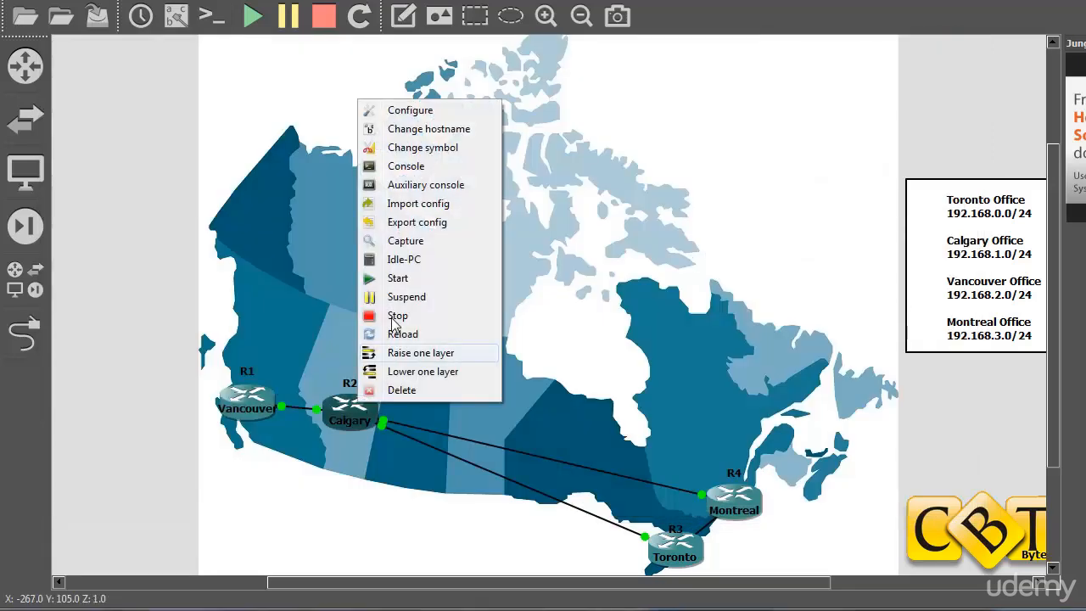
pyautogui.click(416, 167)
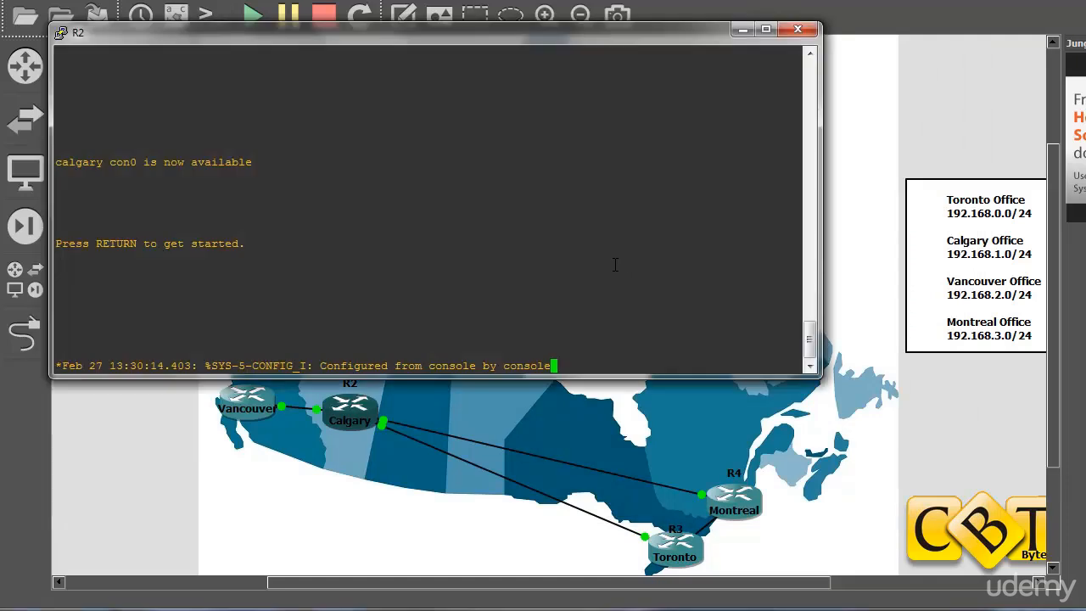
pyautogui.press('Return')
pyautogui.press('Return')
pyautogui.press('Return')
pyautogui.press('Return')
# - Enter global configuration on Calgary and start EIGRP for autonomous system 1
pyautogui.write('conf t')
pyautogui.press('Return')
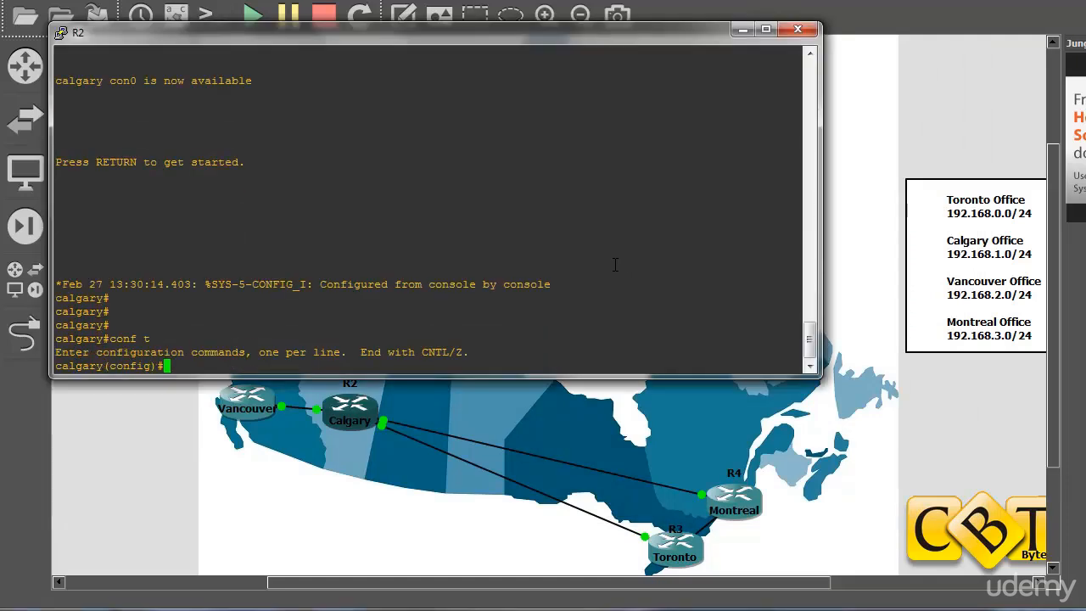
pyautogui.write('router ei')
pyautogui.press('Tab')
pyautogui.write('1')
pyautogui.press('Return')
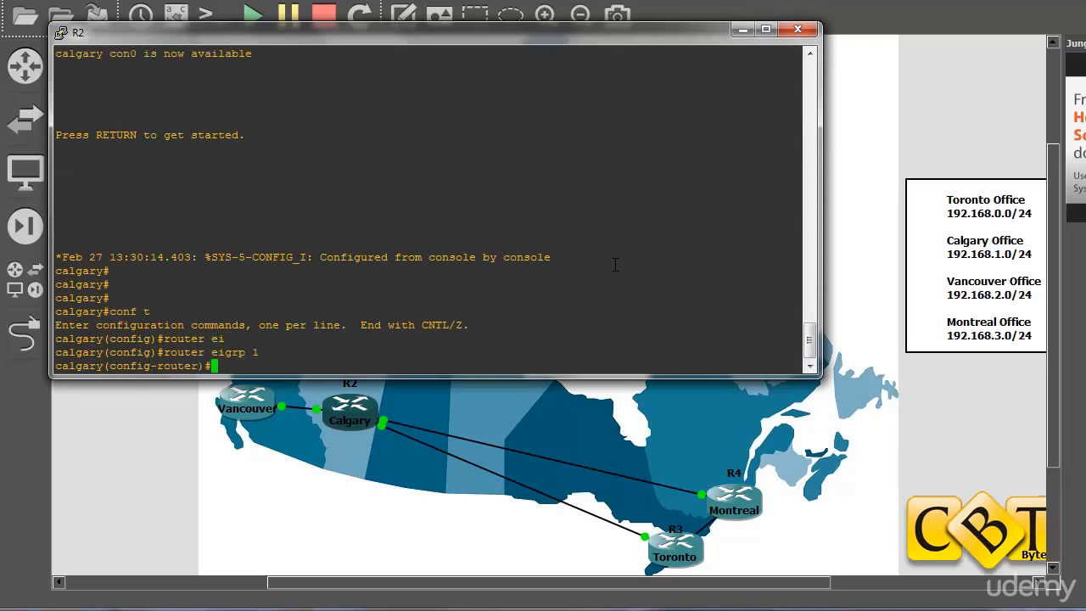
pyautogui.write('net')
pyautogui.press('Tab')
pyautogui.press('BackSpace')
pyautogui.press('BackSpace')
pyautogui.press('BackSpace')
pyautogui.press('BackSpace')
pyautogui.press('BackSpace')
pyautogui.press('BackSpace')
pyautogui.press('BackSpace')
pyautogui.press('BackSpace')
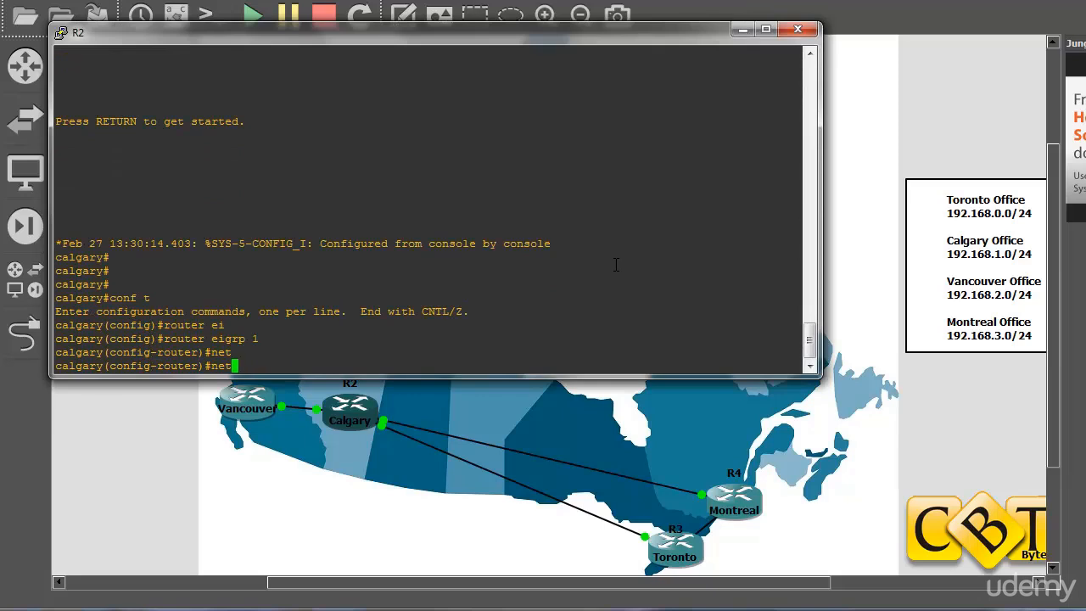
# - Show the brief IP interface summary of the Calgary router from within EIGRP configuration
pyautogui.write('do show ip int br')
pyautogui.press('Return')
# - Try to add Calgary's FastEthernet0/0 address to EIGRP by copying it from the interface list
pyautogui.write('net')
pyautogui.press('Tab')
pyautogui.doubleClick(256, 269)
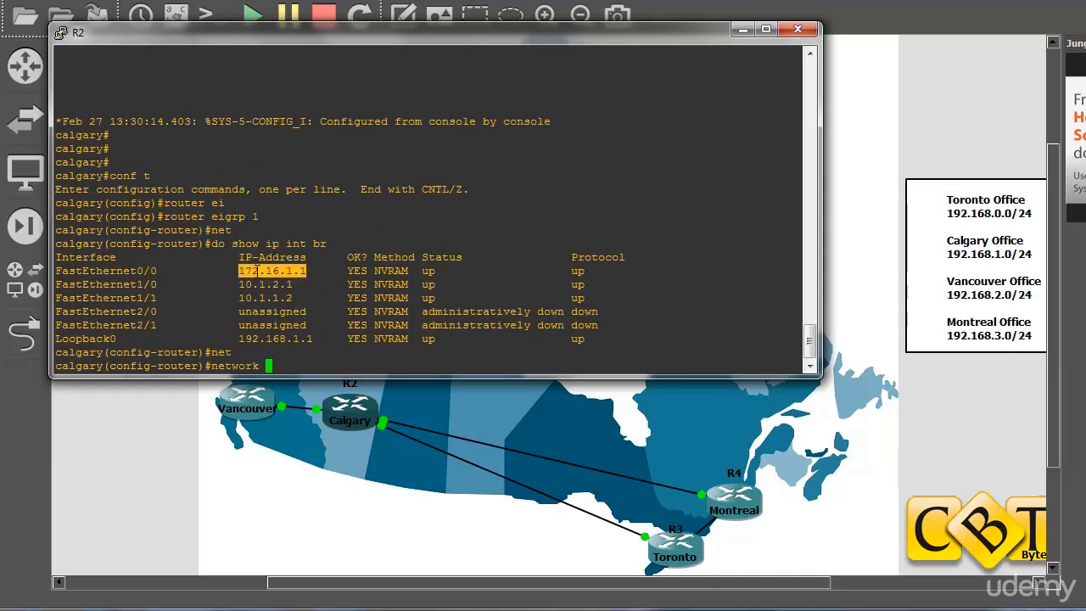
pyautogui.tripleClick(542, 160)
pyautogui.rightClick(542, 160)
pyautogui.click(353, 317)
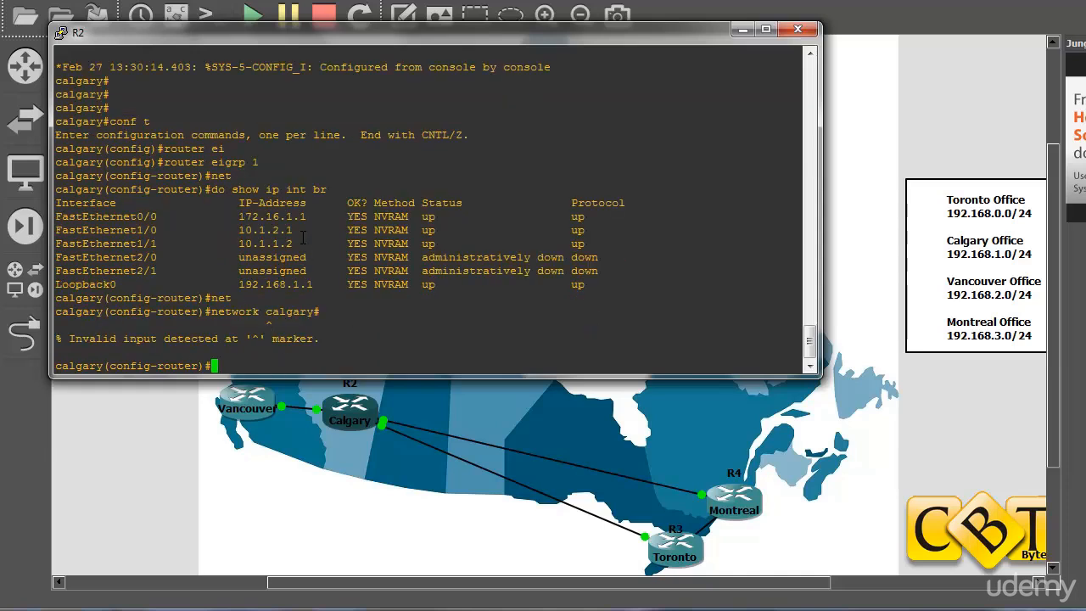
# - Add Calgary's FastEthernet0/0 address 172.16.1.1 with wildcard 0.0.0.0 as an EIGRP network
pyautogui.write('net')
pyautogui.press('Tab')
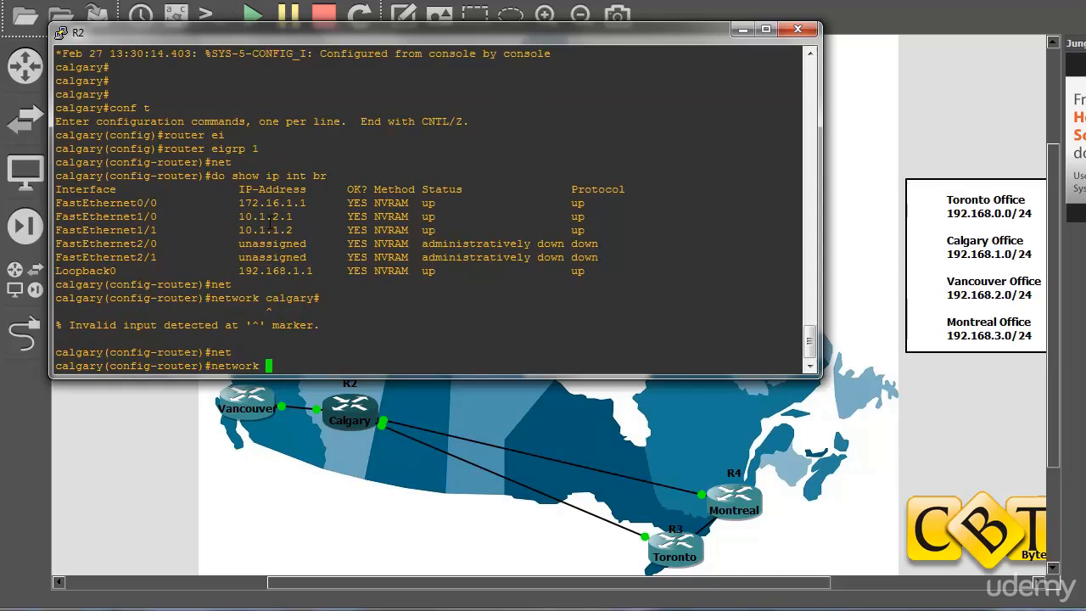
pyautogui.moveTo(312, 203); pyautogui.dragTo(246, 206)
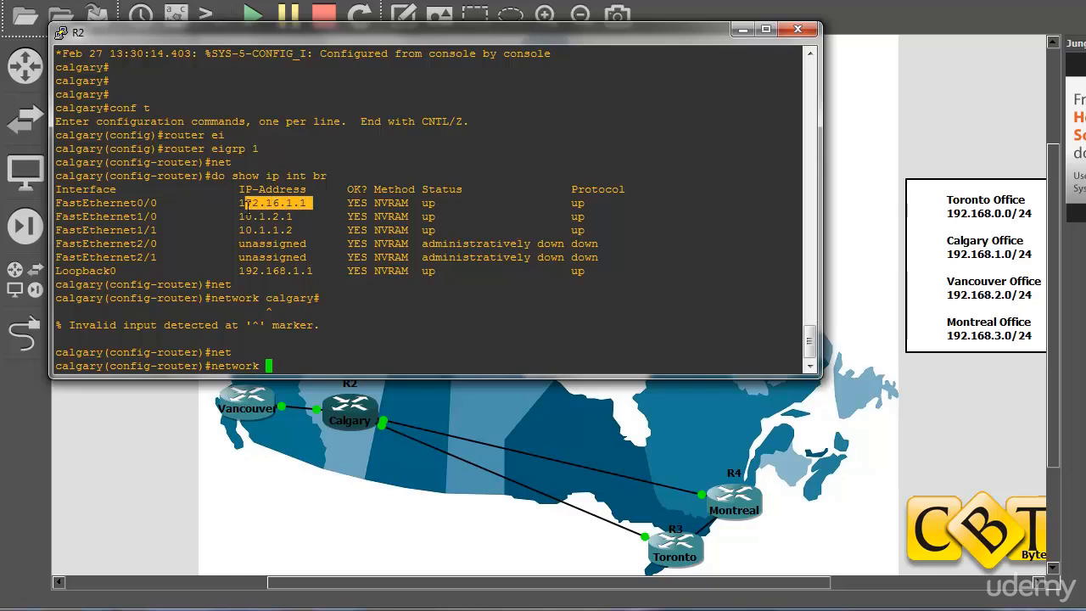
pyautogui.moveTo(381, 230); pyautogui.dragTo(394, 231)
pyautogui.click(366, 265)
pyautogui.moveTo(307, 204); pyautogui.dragTo(241, 206)
pyautogui.rightClick(424, 304)
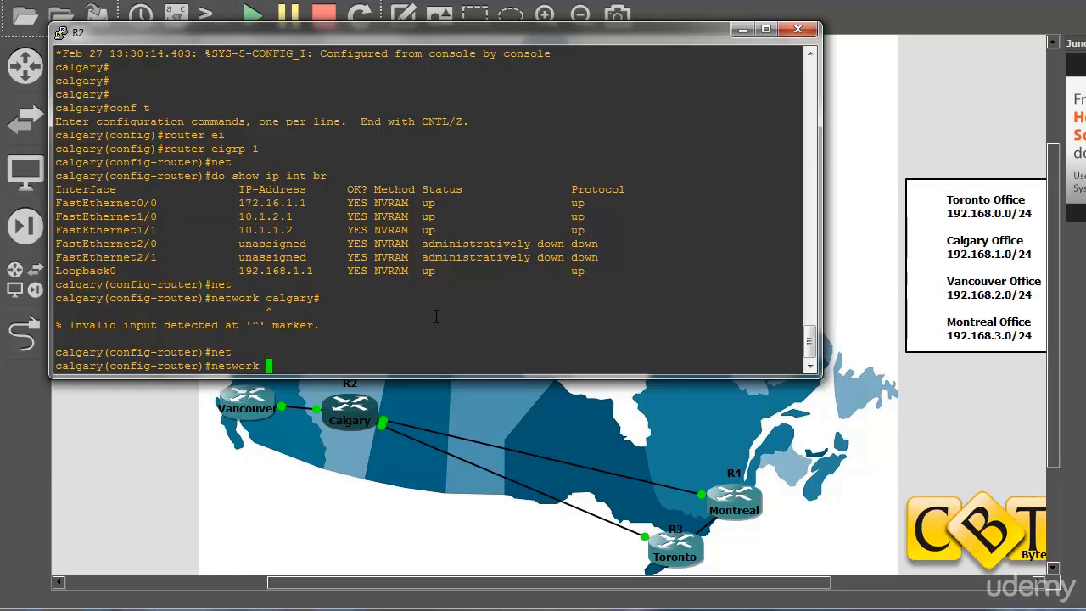
pyautogui.write('0.0.0.0')
pyautogui.press('Return')
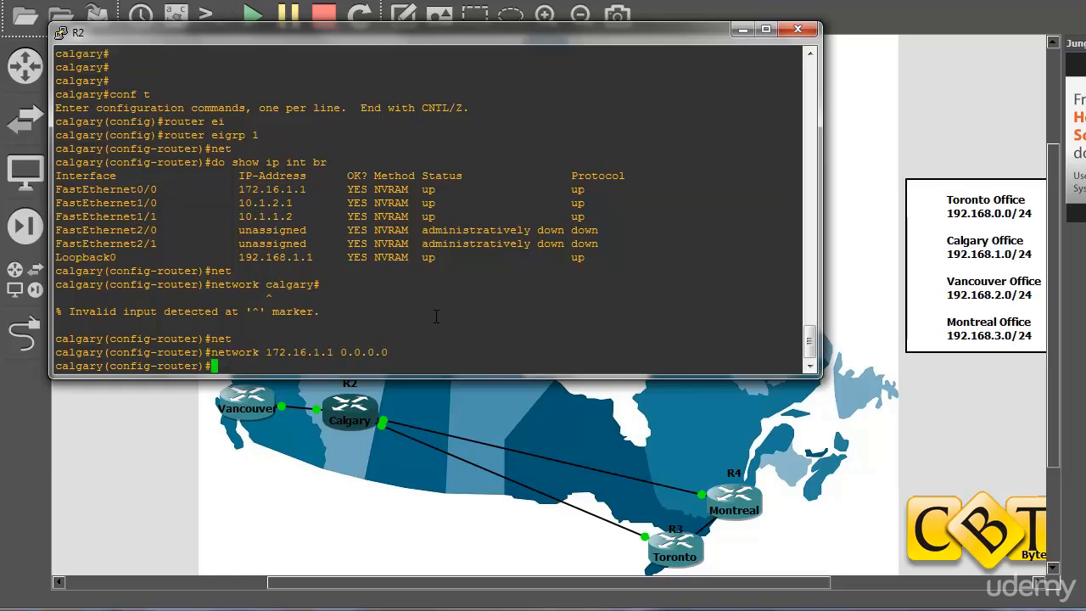
# - Add network 10.1.0.0 with wildcard 0.0.255.255 to EIGRP on Calgary
pyautogui.write('net')
pyautogui.press('Tab')
pyautogui.write('10.1')
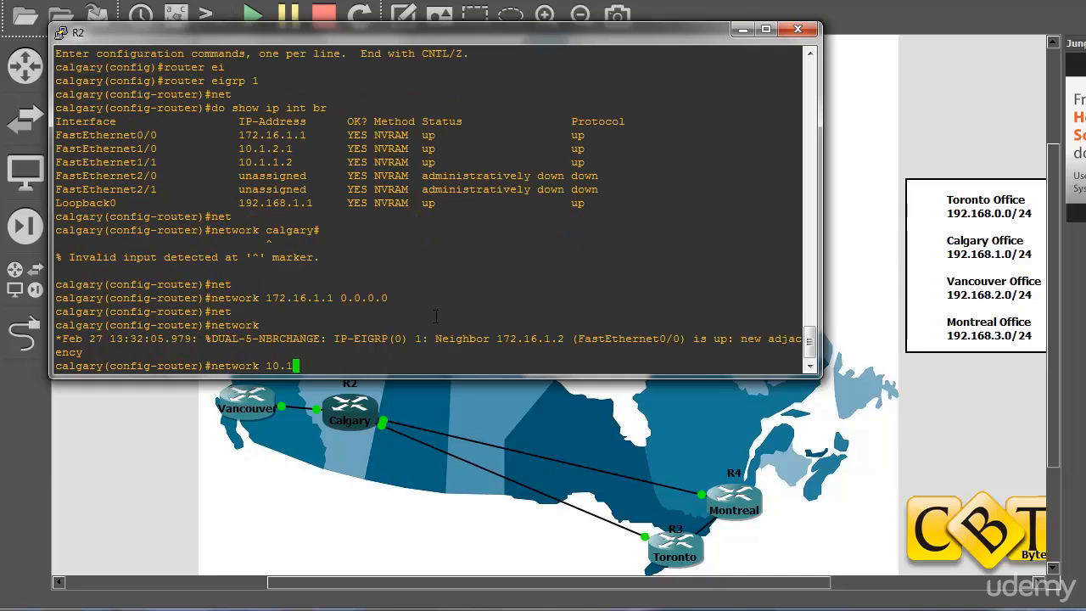
pyautogui.write('.0.0 0.0.255.255')
pyautogui.press('Return')
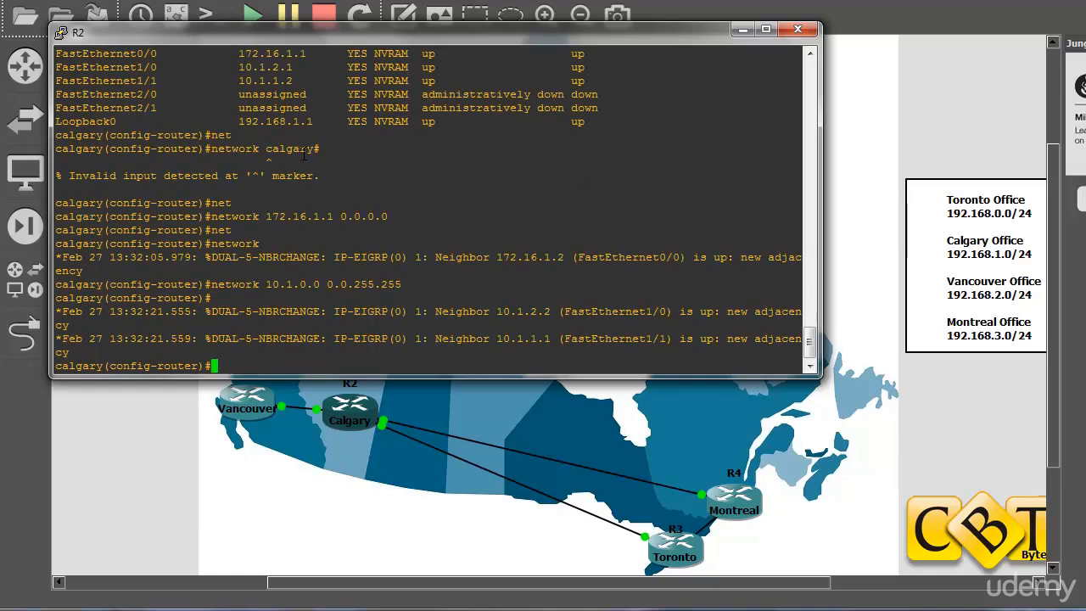
# - Add Calgary's Loopback0 address 192.168.1.1 with wildcard 0.0.0.0 as an EIGRP network
pyautogui.moveTo(303, 78); pyautogui.dragTo(227, 66)
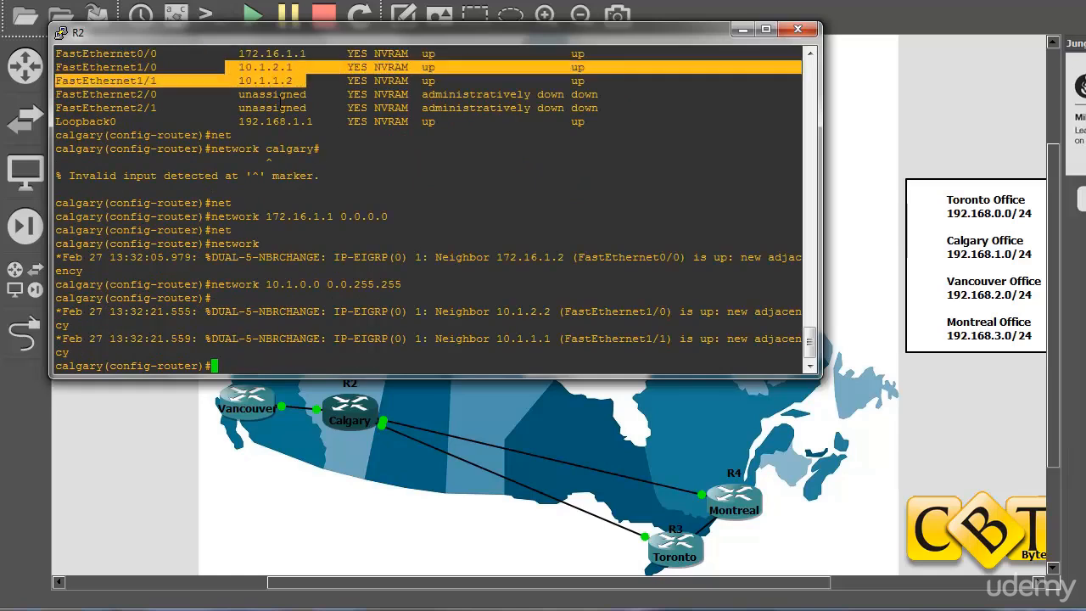
pyautogui.click(279, 100)
pyautogui.write('net')
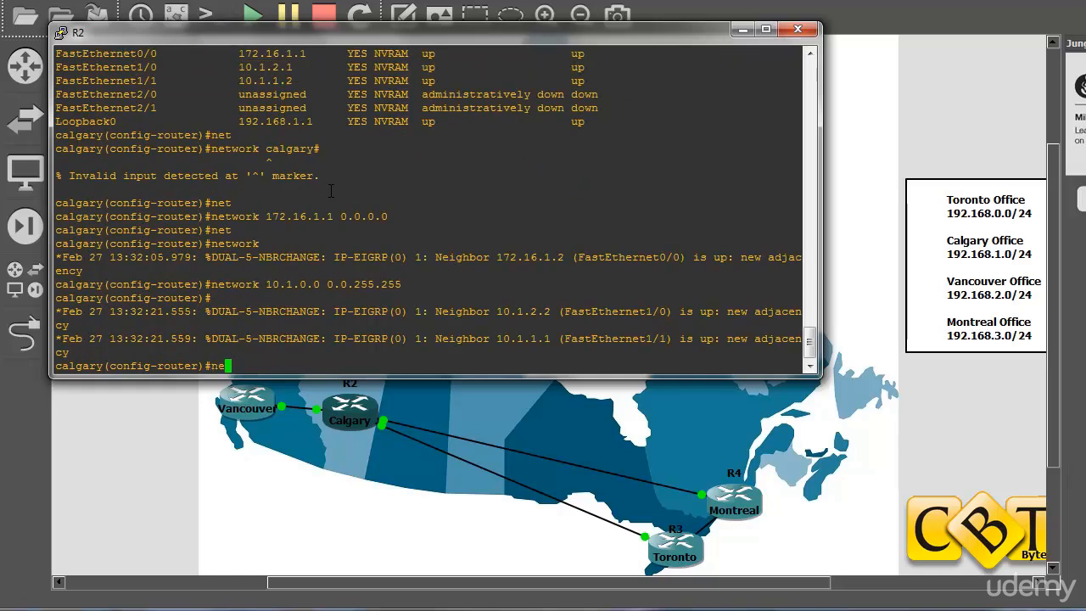
pyautogui.press('Tab')
pyautogui.moveTo(313, 108); pyautogui.dragTo(241, 107)
pyautogui.hotkey('ctrl', 'c')
pyautogui.click(464, 172)
pyautogui.rightClick(501, 177)
pyautogui.write('0.0.0.0')
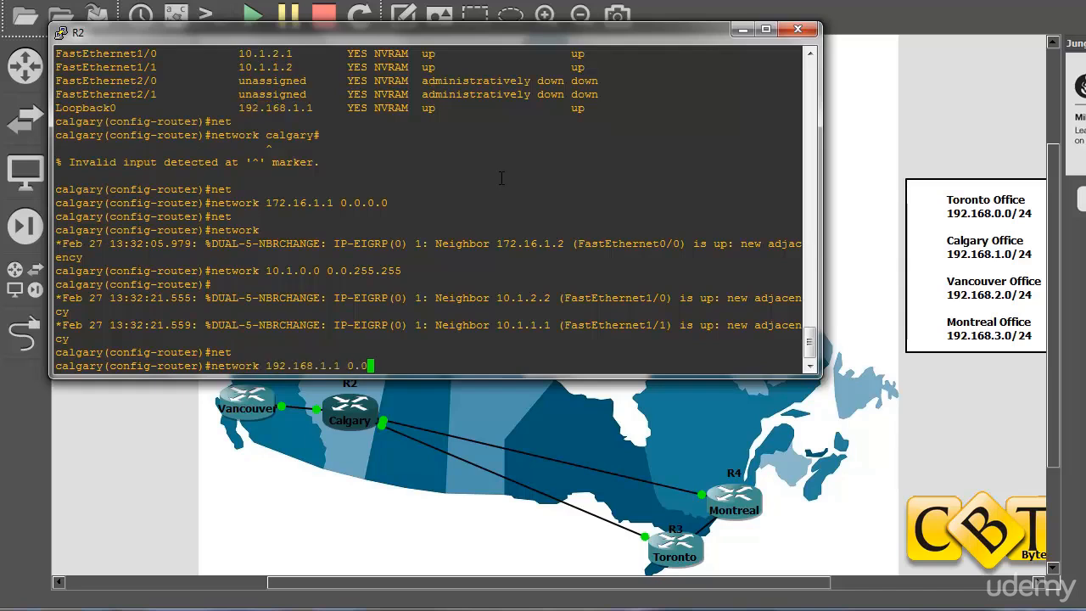
pyautogui.press('Return')
pyautogui.press('Return')
pyautogui.press('Return')
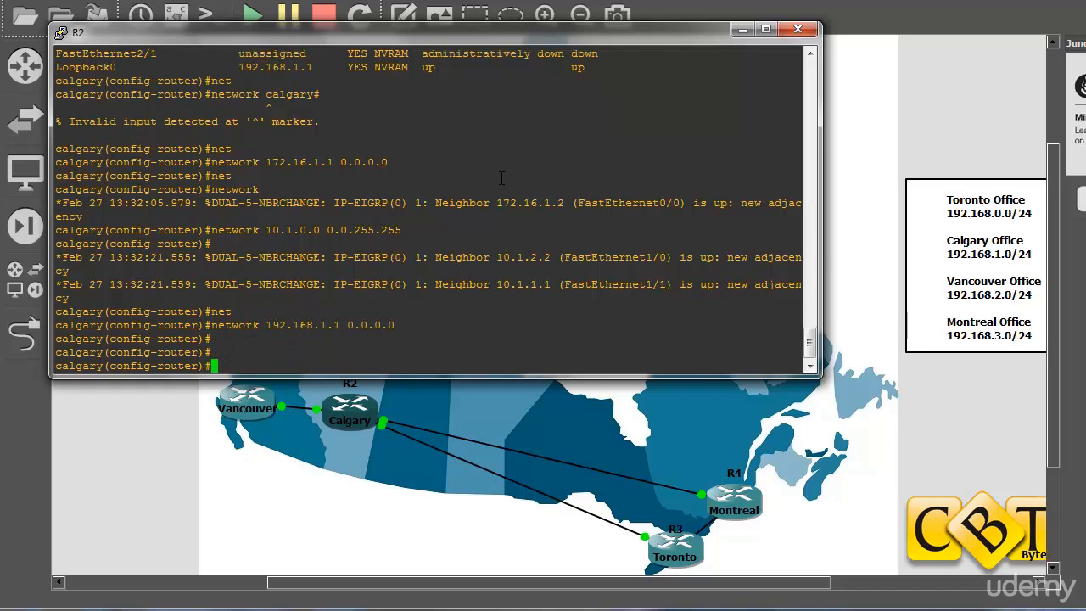
# - Exit EIGRP and global configuration on Calgary, log out of the router and close its console
pyautogui.write('exit')
pyautogui.press('Return')
pyautogui.write('exit')
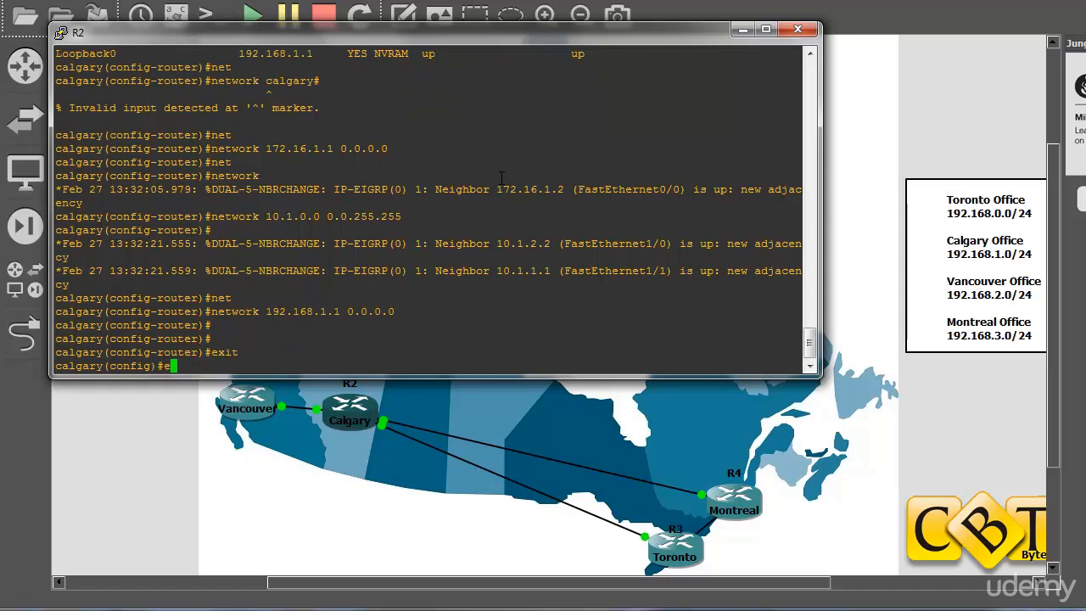
pyautogui.press('Return')
pyautogui.write('exit')
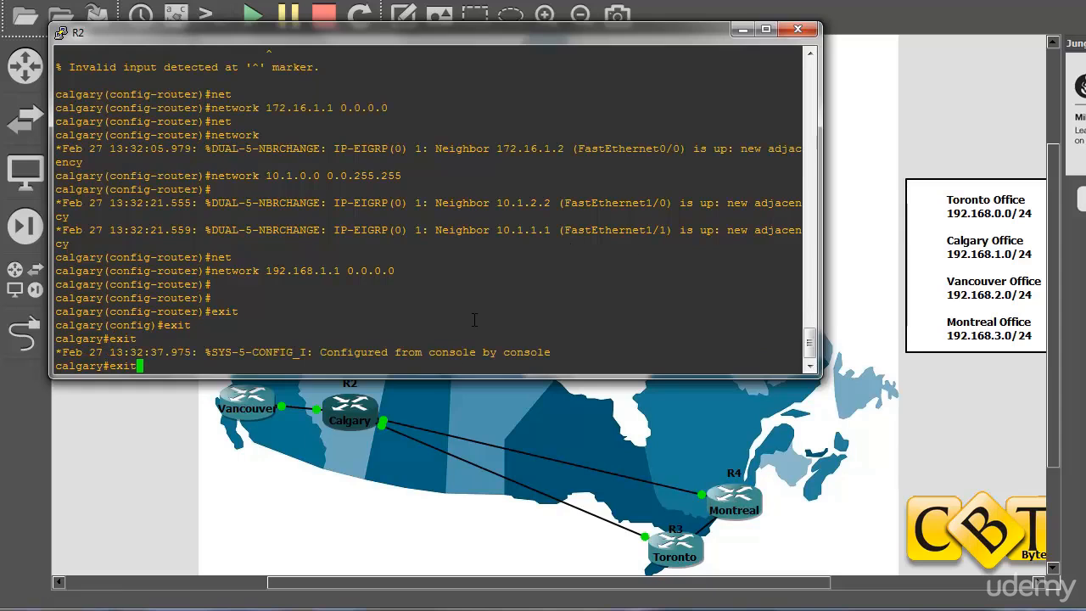
pyautogui.press('Return')
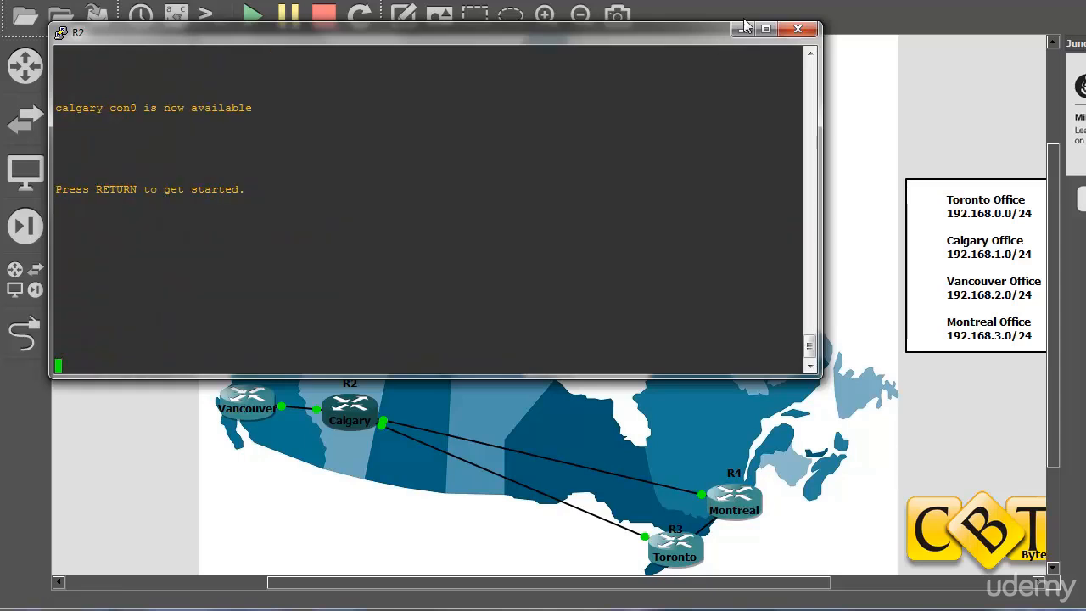
pyautogui.click(798, 29)
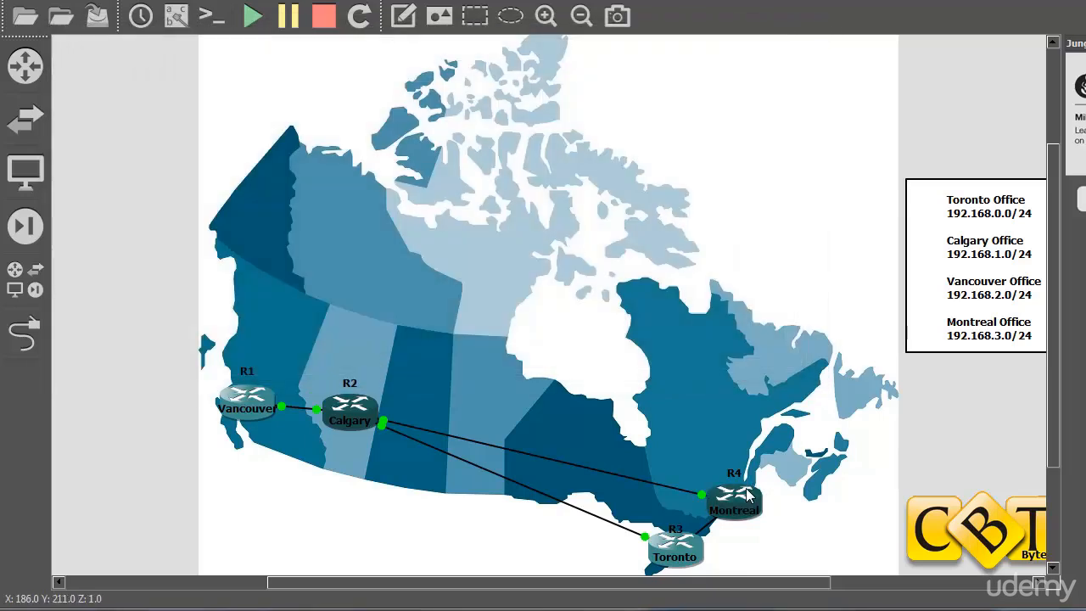
# - Open the console of the Montreal router and bring up its command prompt
pyautogui.rightClick(749, 494)
pyautogui.click(788, 253)
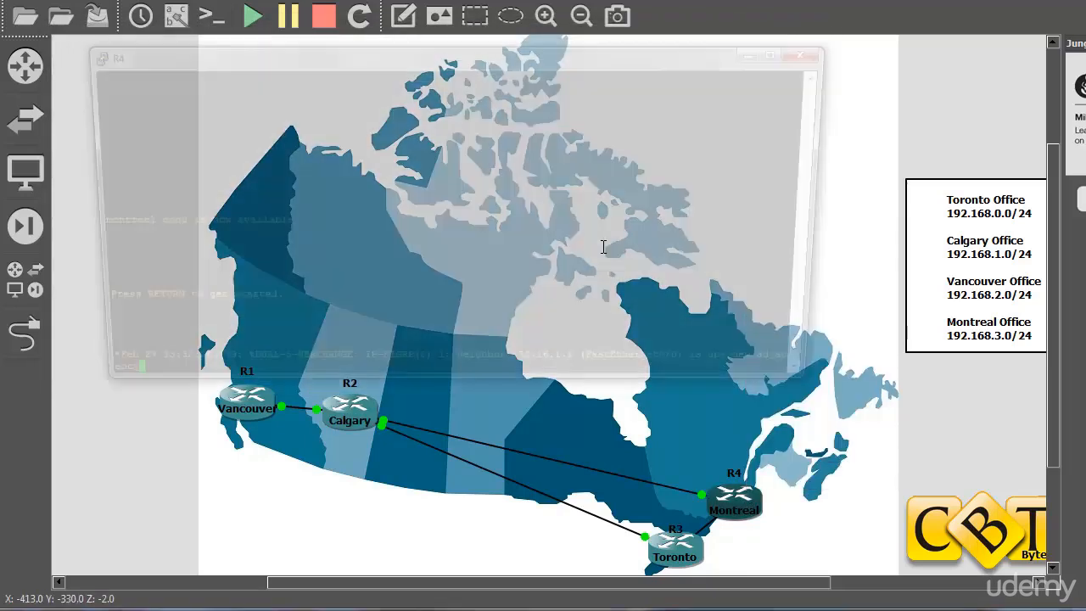
pyautogui.press('Return')
pyautogui.press('Return')
pyautogui.press('Return')
pyautogui.press('Return')
pyautogui.press('Return')
# - Show the IP routing protocols on Montreal with "show ip protocols" and page through the output to its end
pyautogui.write('s')
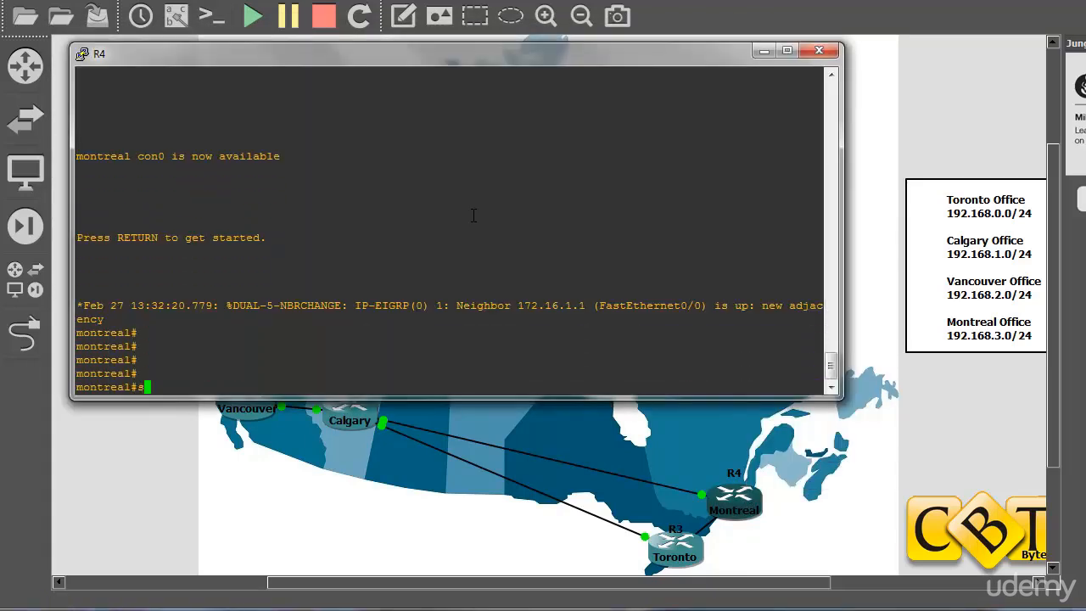
pyautogui.write('how ip rou')
pyautogui.press('BackSpace')
pyautogui.press('BackSpace')
pyautogui.press('BackSpace')
pyautogui.press('BackSpace')
pyautogui.write('pr')
pyautogui.press('Tab')
pyautogui.press('Return')
pyautogui.press('Up')
pyautogui.write('o')
pyautogui.press('Tab')
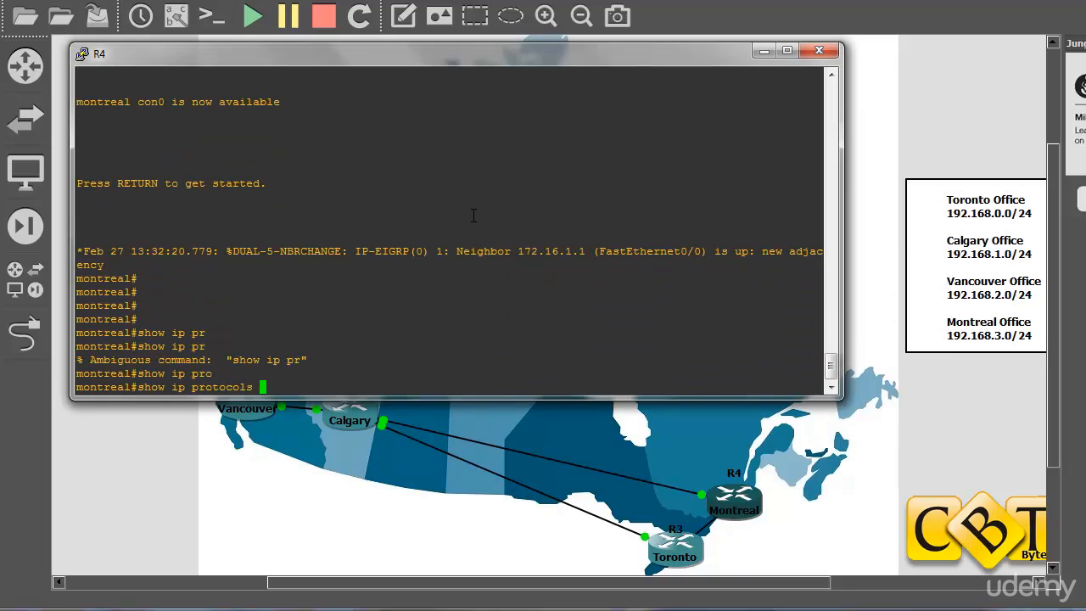
pyautogui.press('Return')
pyautogui.press('Return')
pyautogui.press('Return')
pyautogui.press('Return')
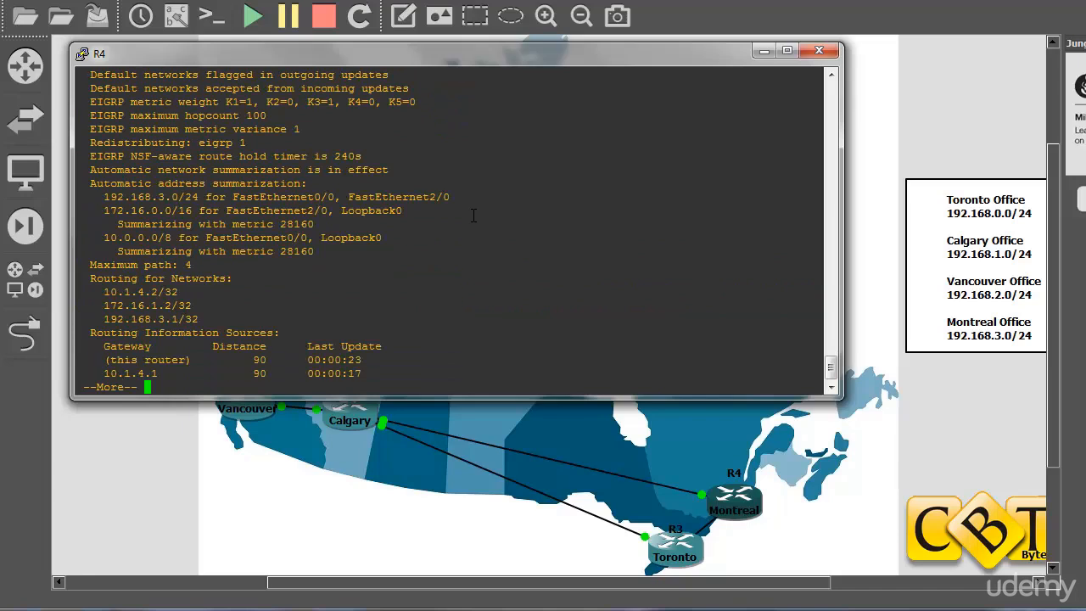
pyautogui.press('Return')
pyautogui.press('Return')
pyautogui.press('Return')
# - Show Montreal's running configuration starting at the router section and highlight its EIGRP 1 block
pyautogui.write('s')
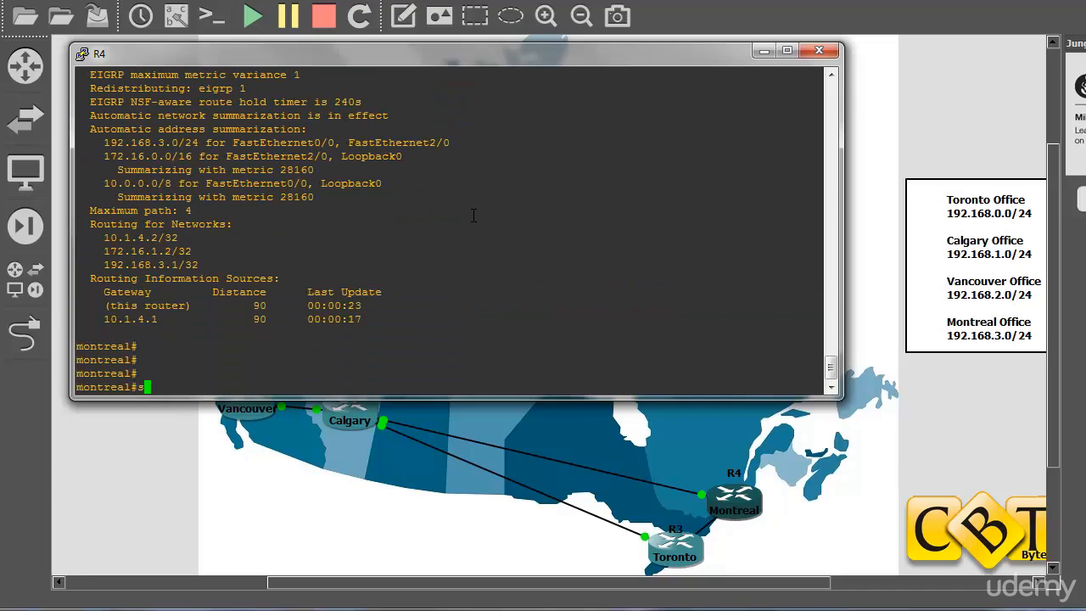
pyautogui.write('how run | begin router')
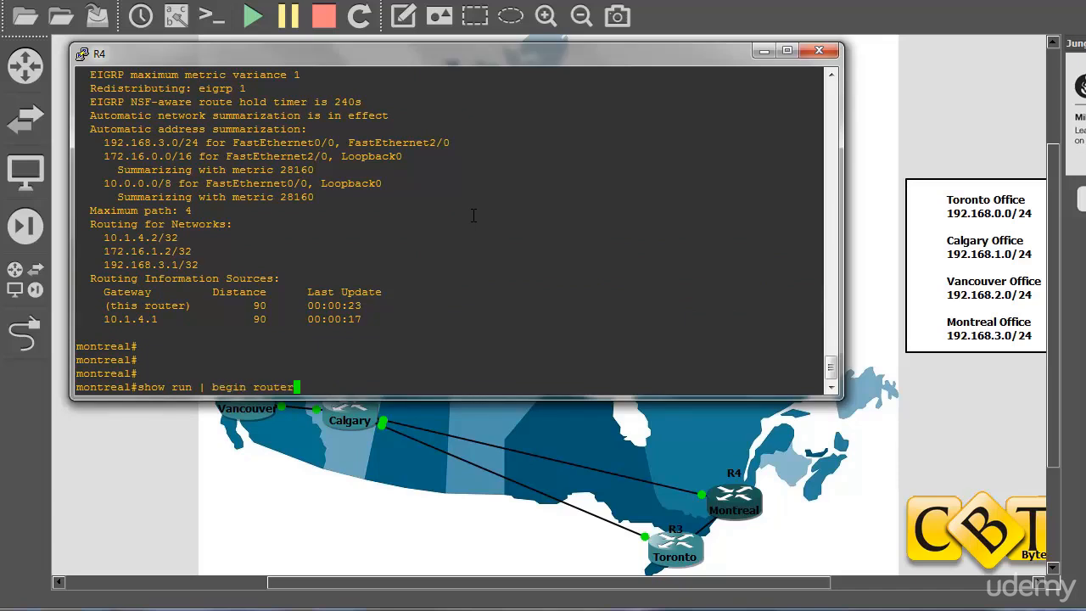
pyautogui.press('Return')
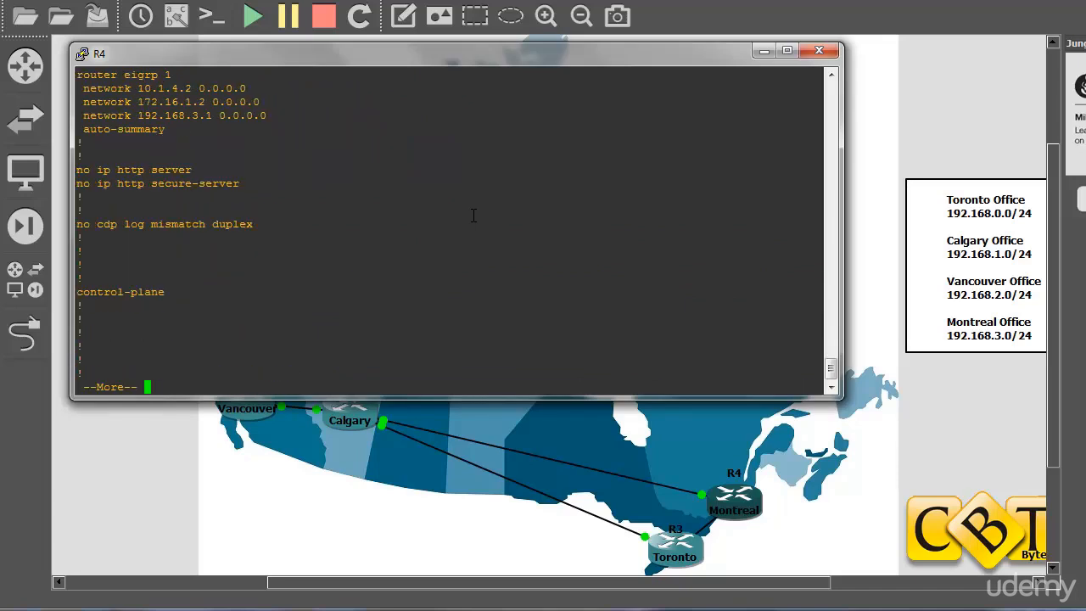
pyautogui.moveTo(289, 131); pyautogui.dragTo(83, 75)
pyautogui.click(404, 216)
# - Break off the configuration listing, log out of Montreal and close its console
pyautogui.hotkey('ctrl', 'c')
pyautogui.write('exit')
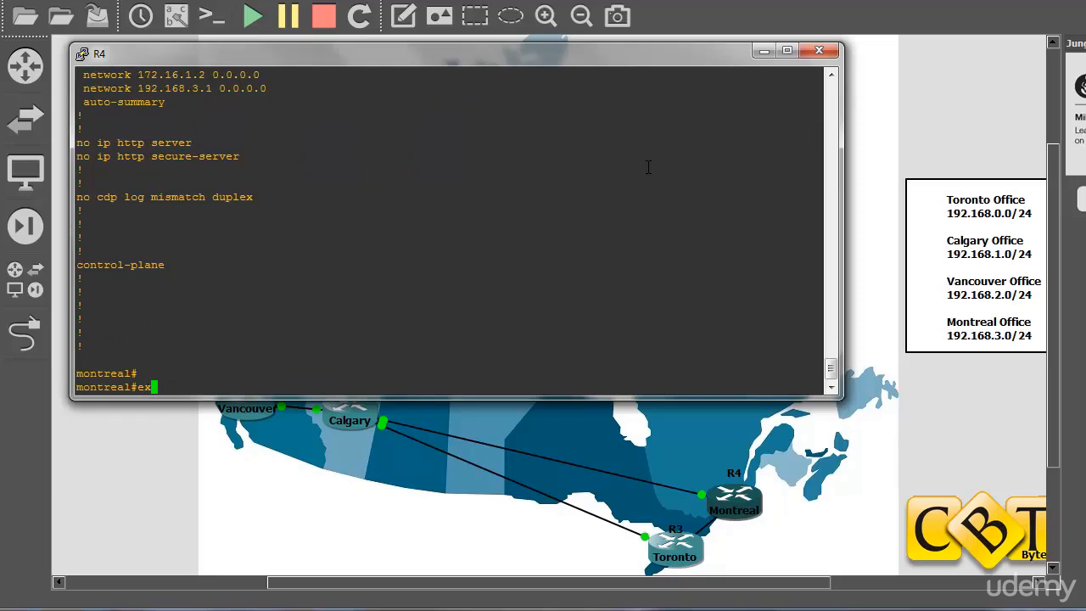
pyautogui.press('Return')
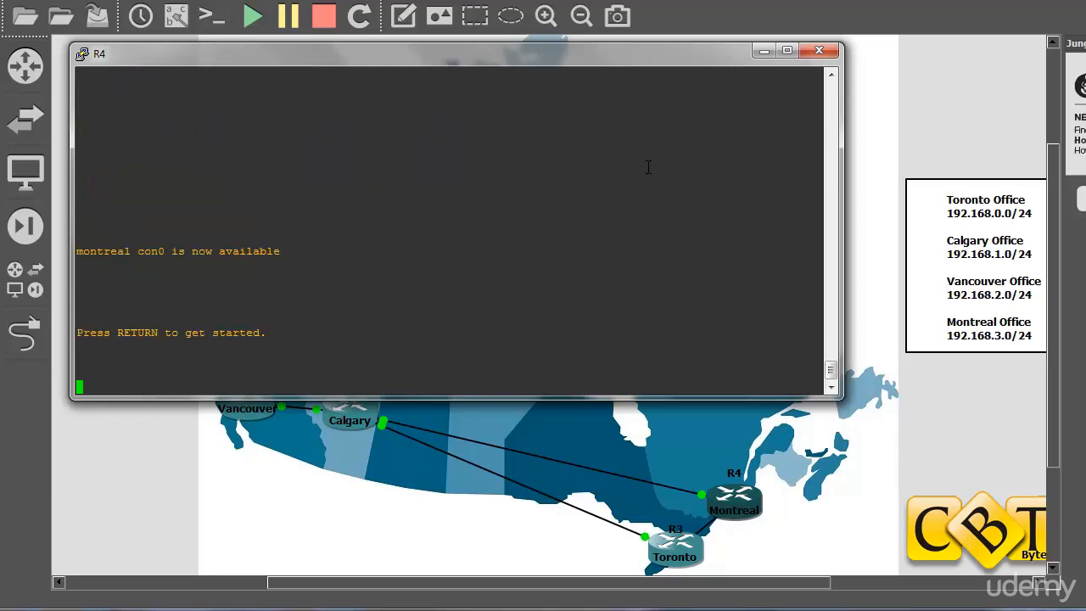
pyautogui.click(818, 51)
# - Open the console of the Toronto router from the topology
pyautogui.rightClick(676, 539)
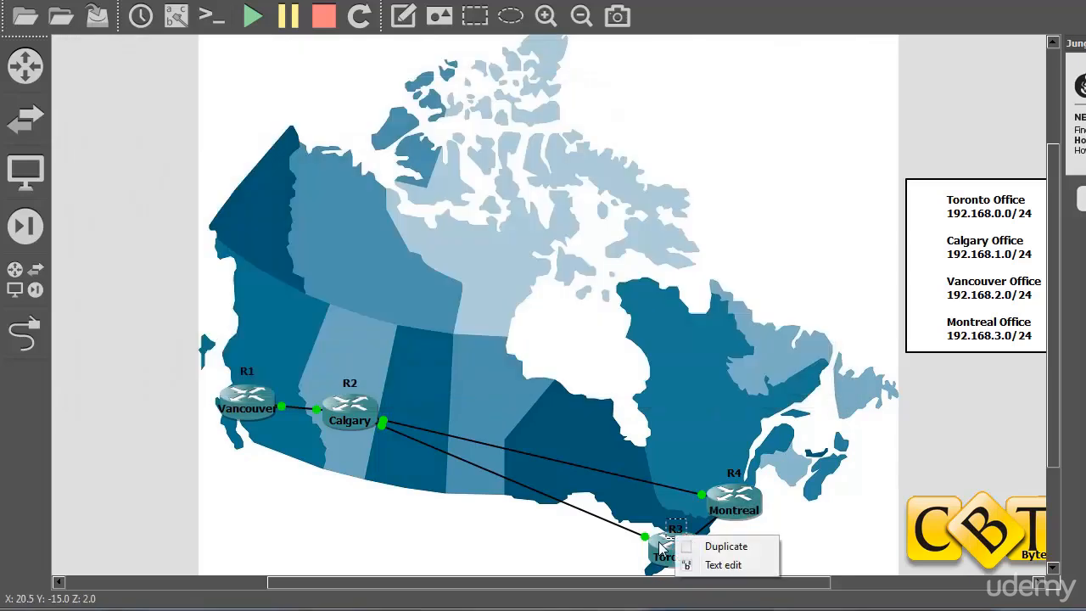
pyautogui.click(658, 548)
pyautogui.rightClick(667, 556)
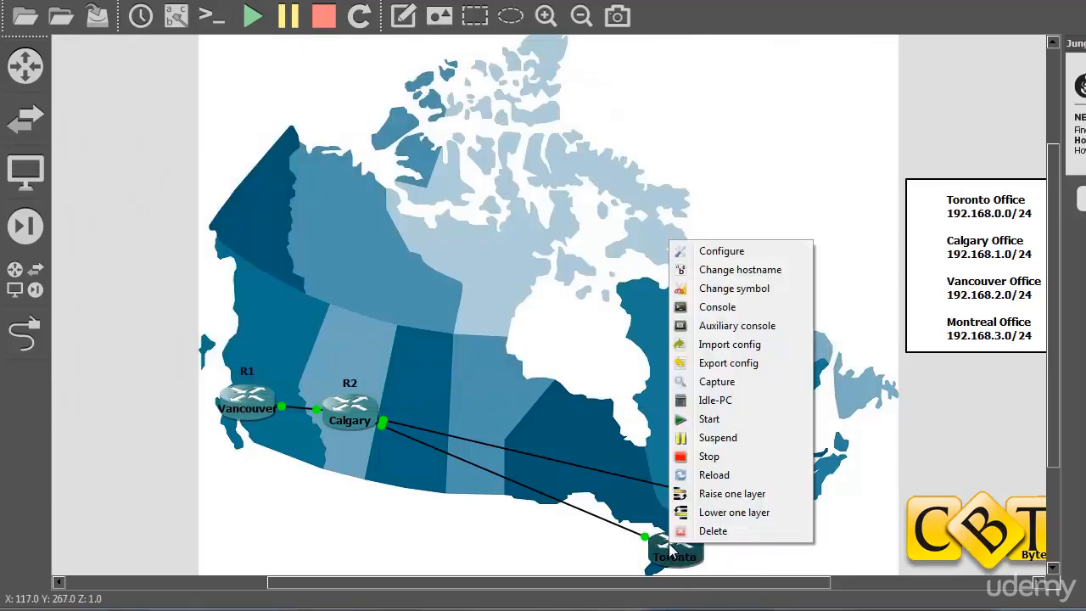
pyautogui.click(711, 308)
# - Log in to Toronto with the console password and enter privileged mode with the enable password
pyautogui.press('Return')
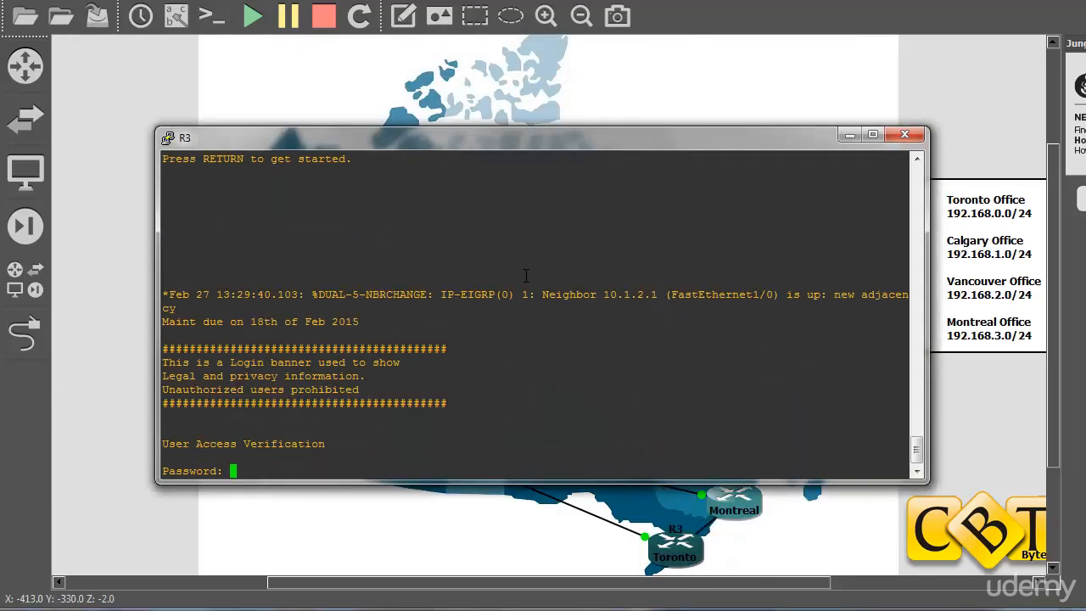
pyautogui.press('Return')
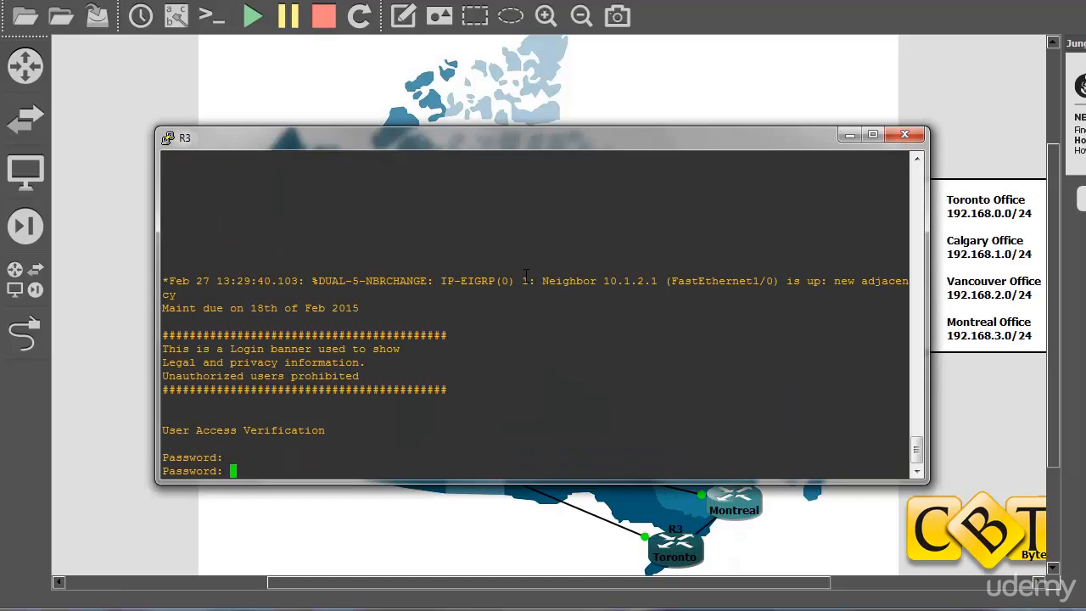
pyautogui.press('Return')
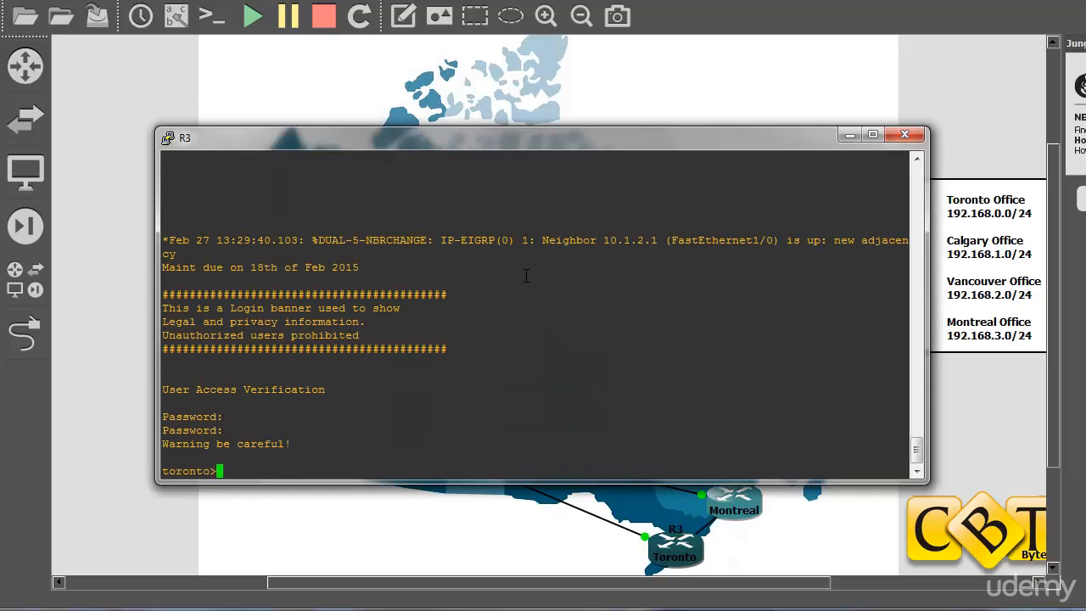
pyautogui.write('en')
pyautogui.press('Return')
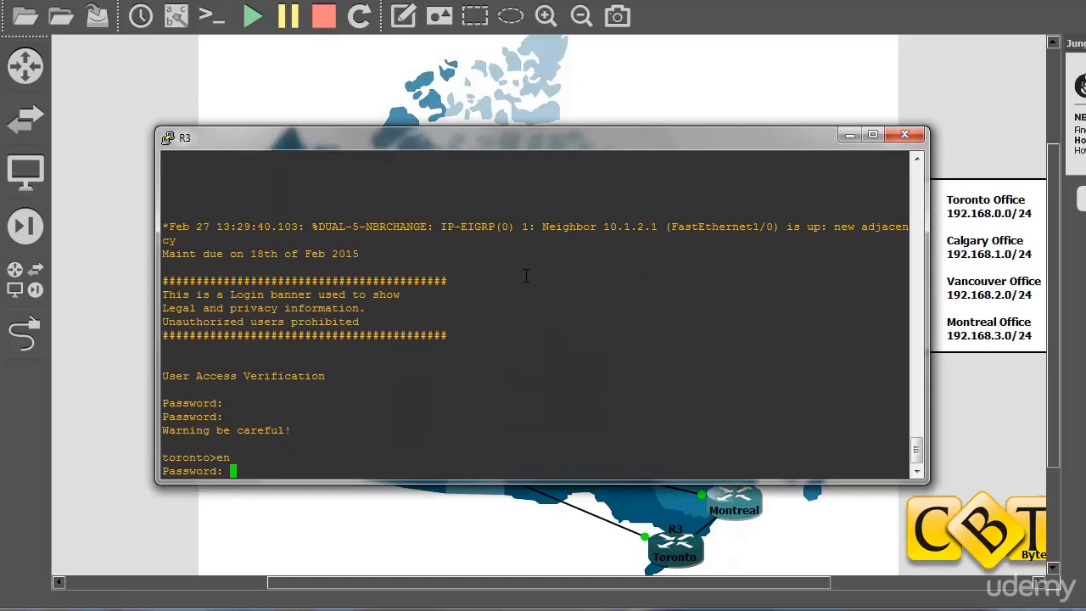
pyautogui.press('Return')
# - Show the IP routing protocols on Toronto and examine the EIGRP metric weights, summarization and routed networks
pyautogui.write('show ip pro')
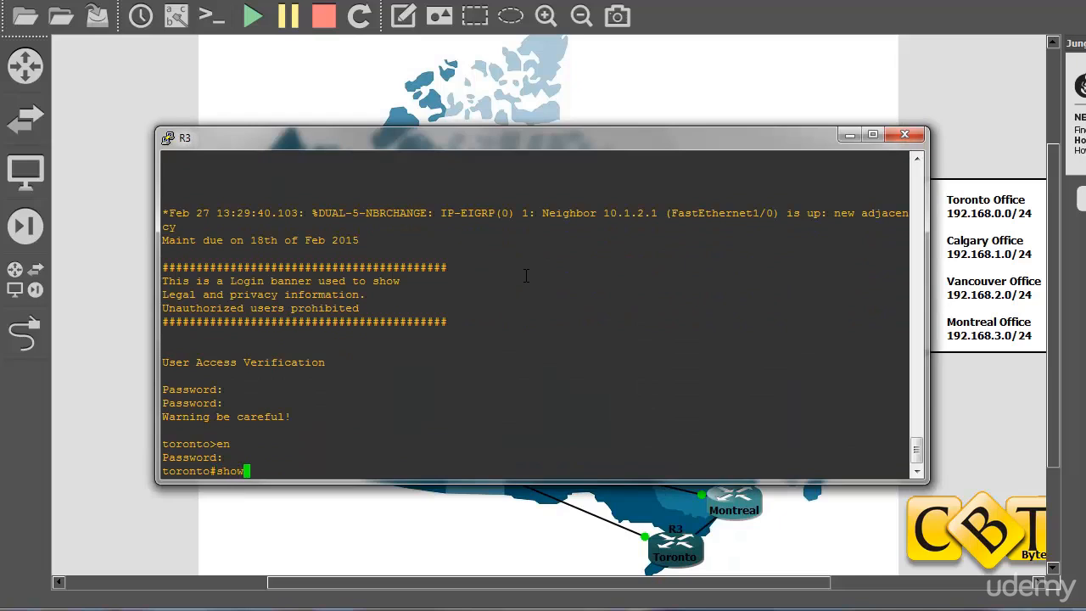
pyautogui.press('Tab')
pyautogui.press('Return')
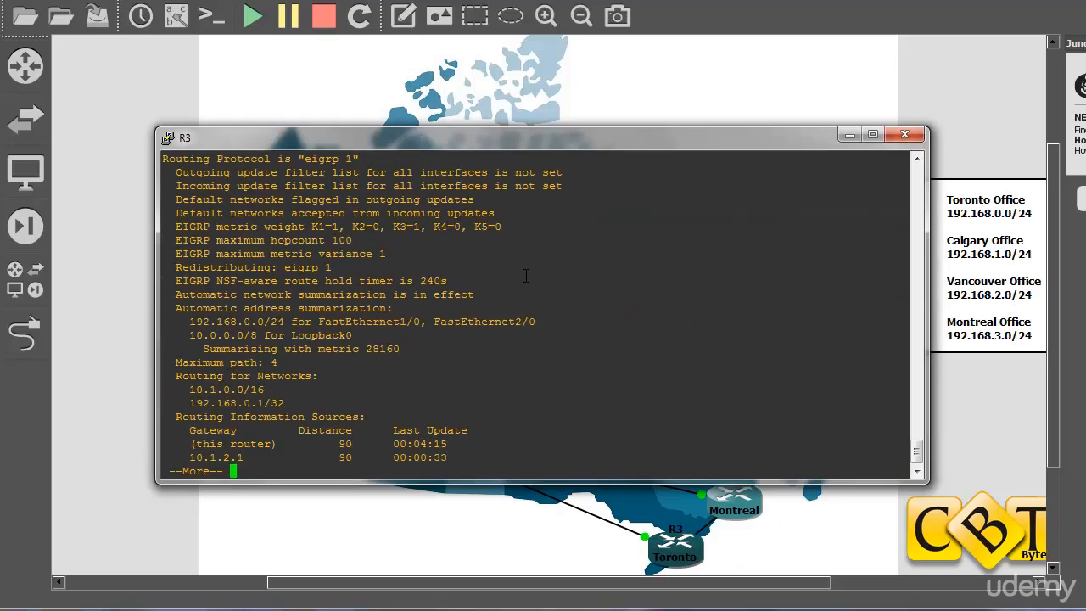
pyautogui.press('space')
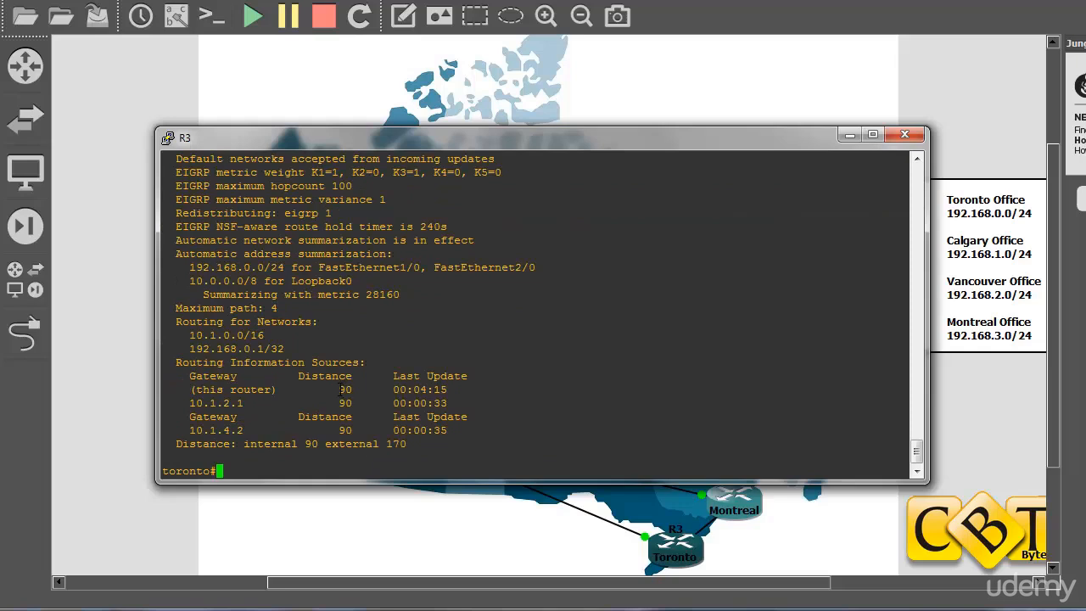
pyautogui.scroll(4, 358, 399)
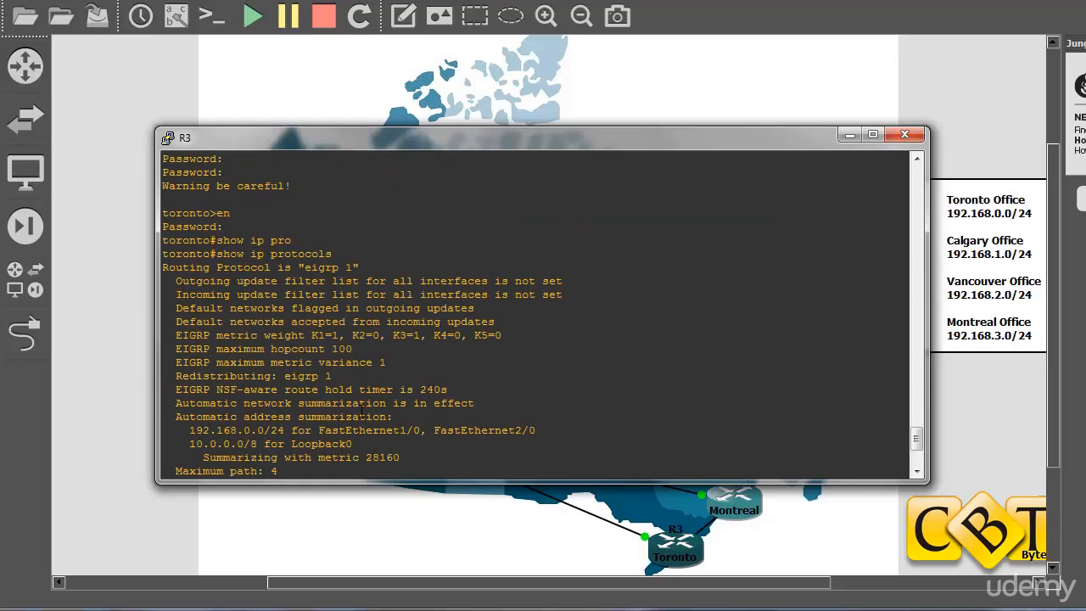
pyautogui.moveTo(265, 280); pyautogui.dragTo(351, 405)
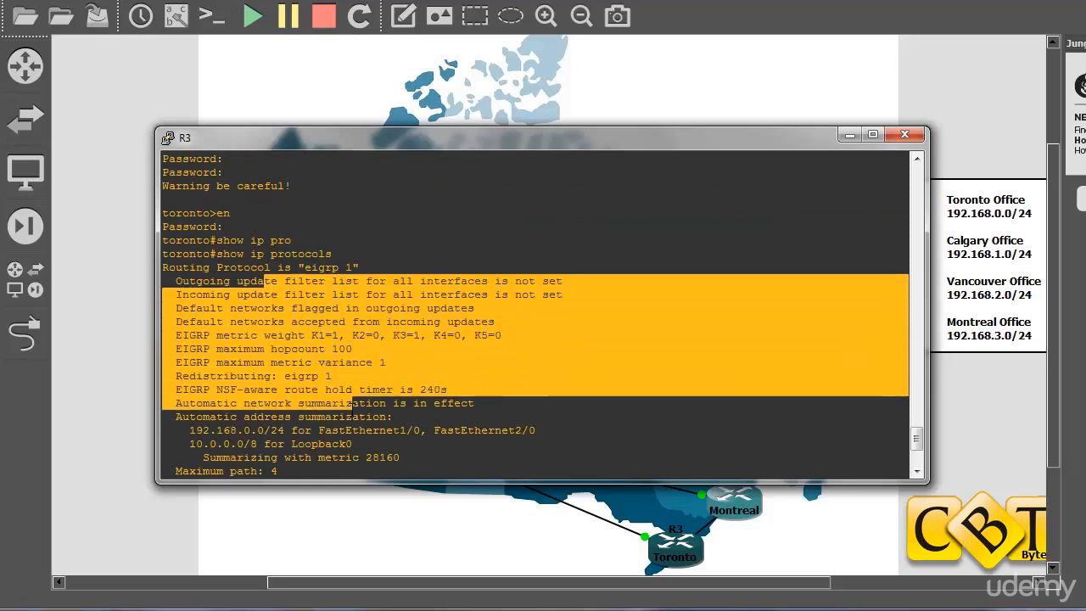
pyautogui.click(351, 403)
pyautogui.moveTo(504, 334); pyautogui.dragTo(176, 333)
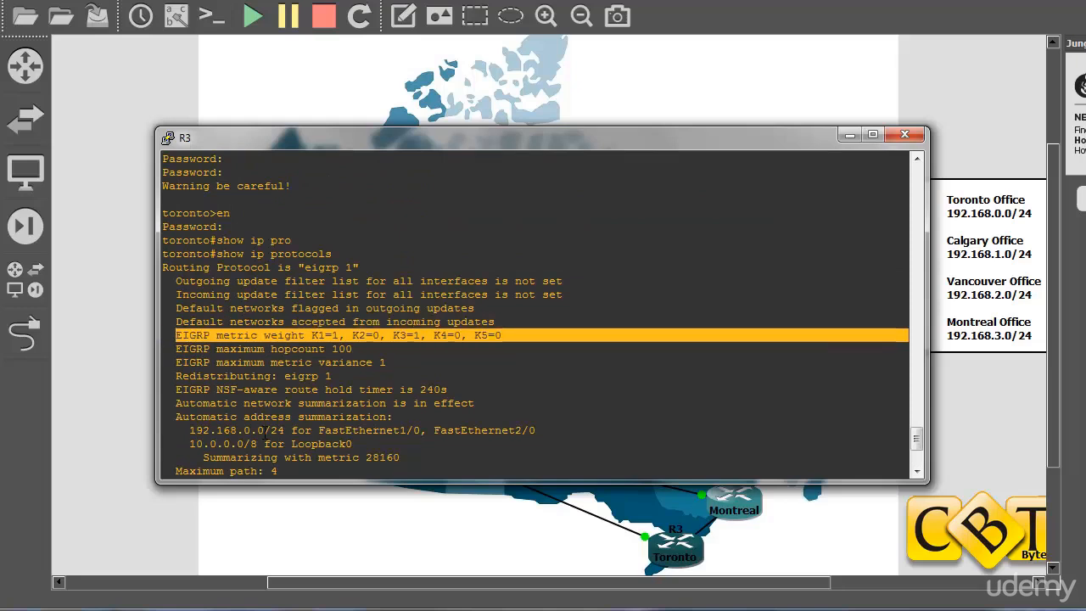
pyautogui.click(270, 438)
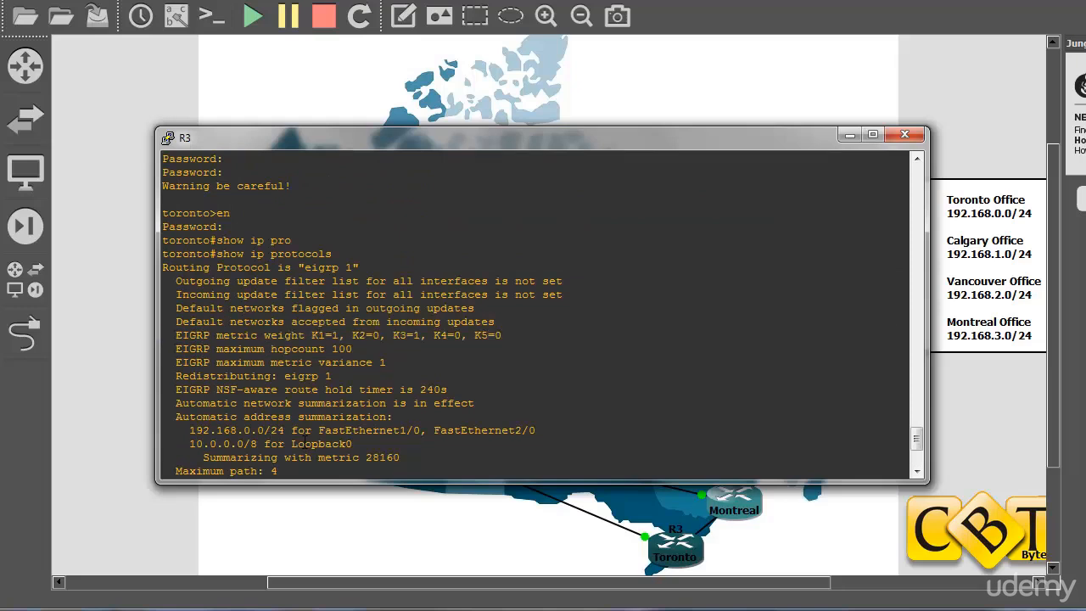
pyautogui.scroll(-4, 308, 443)
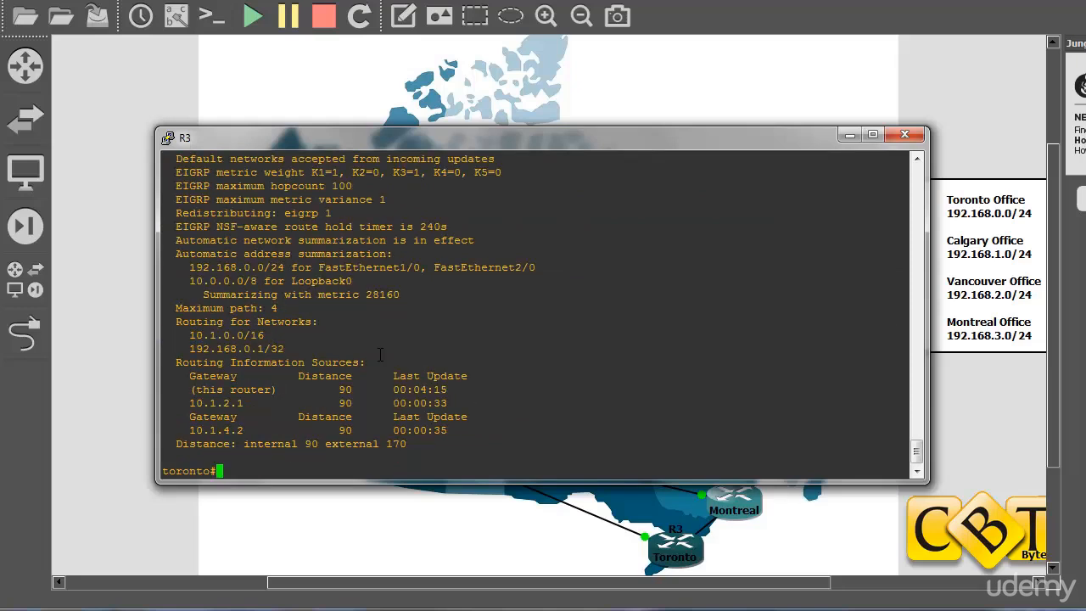
# - Log out of Toronto and close its console
pyautogui.write('exit')
pyautogui.press('Return')
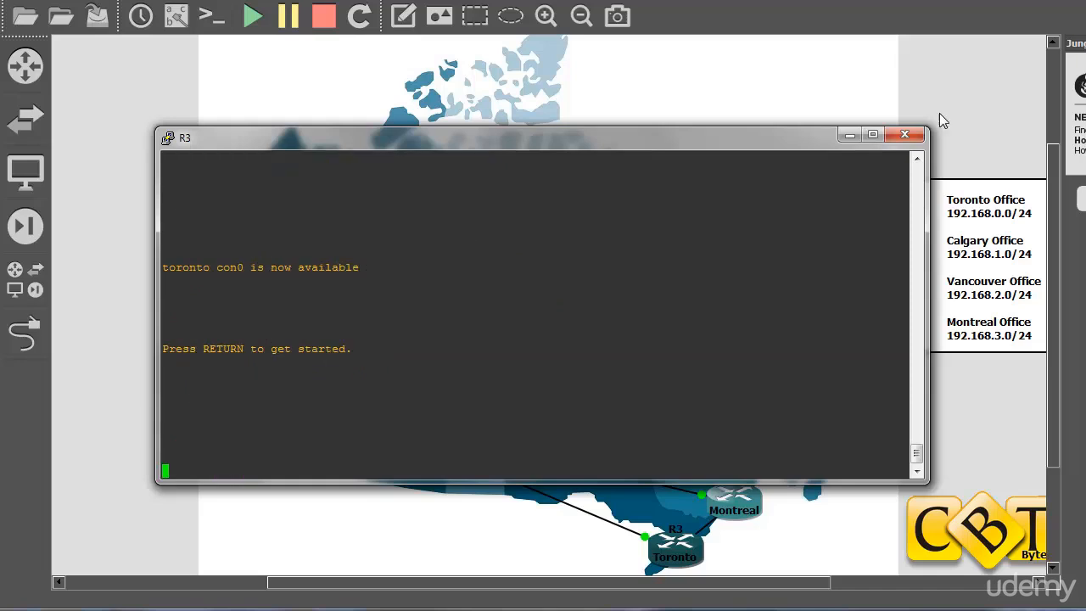
pyautogui.click(905, 134)
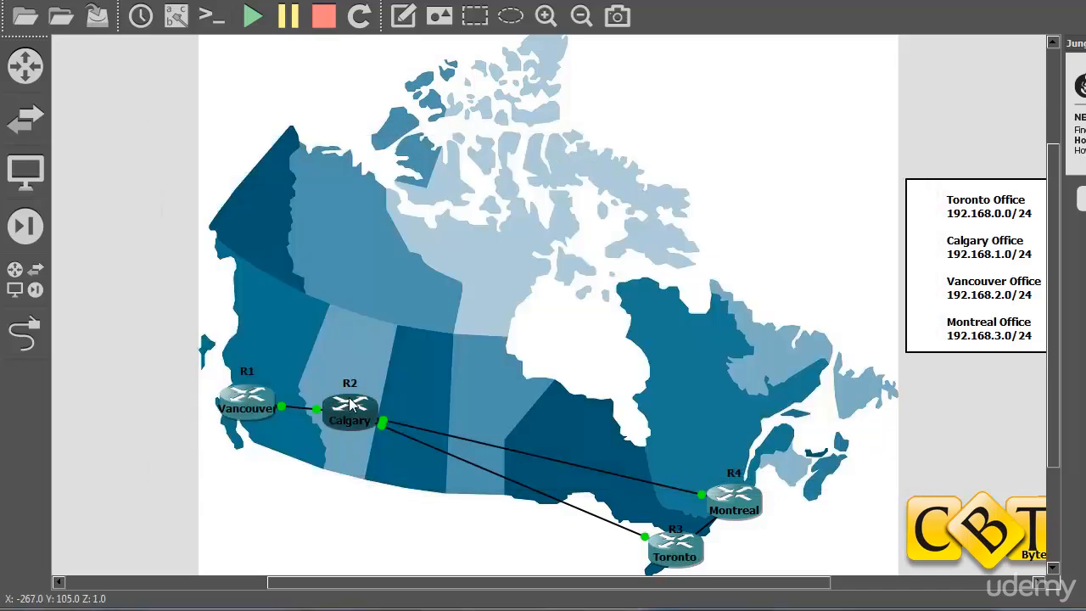
# - Reopen the Calgary router's console and reposition its window over the topology
pyautogui.rightClick(348, 404)
pyautogui.click(391, 160)
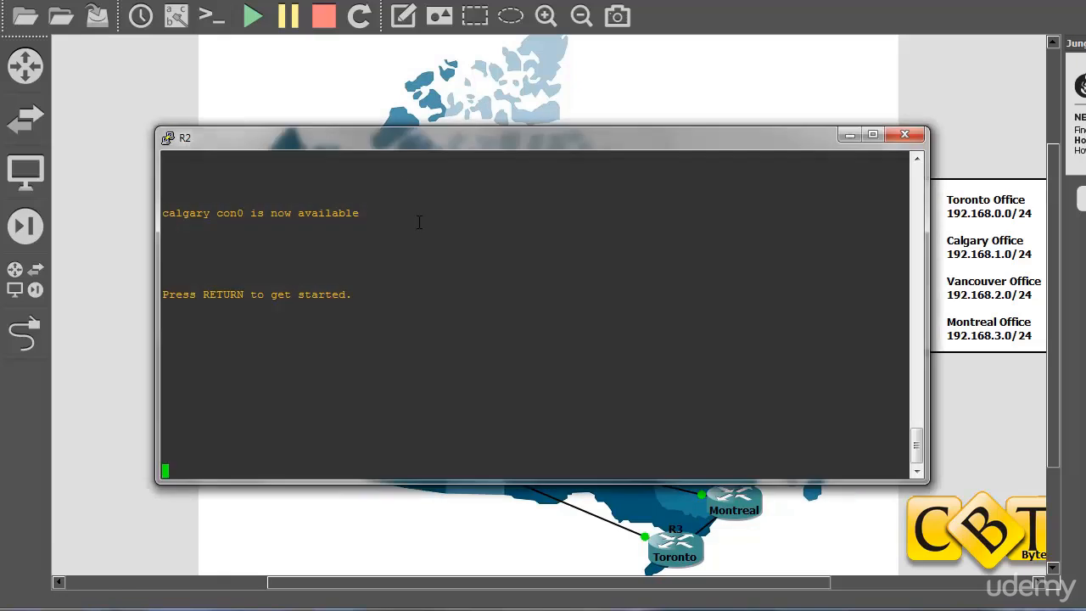
pyautogui.moveTo(380, 151); pyautogui.dragTo(465, 102)
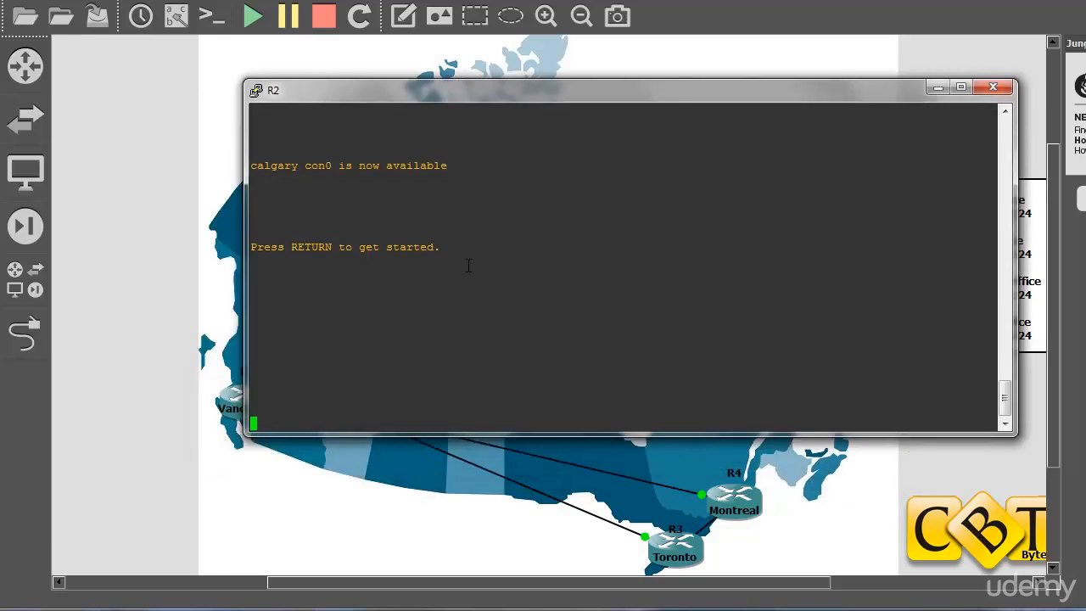
# - Wake the Calgary console session and show the router's IP routing table
pyautogui.press('Return')
pyautogui.press('Return')
pyautogui.press('Return')
pyautogui.press('Return')
pyautogui.write('sh')
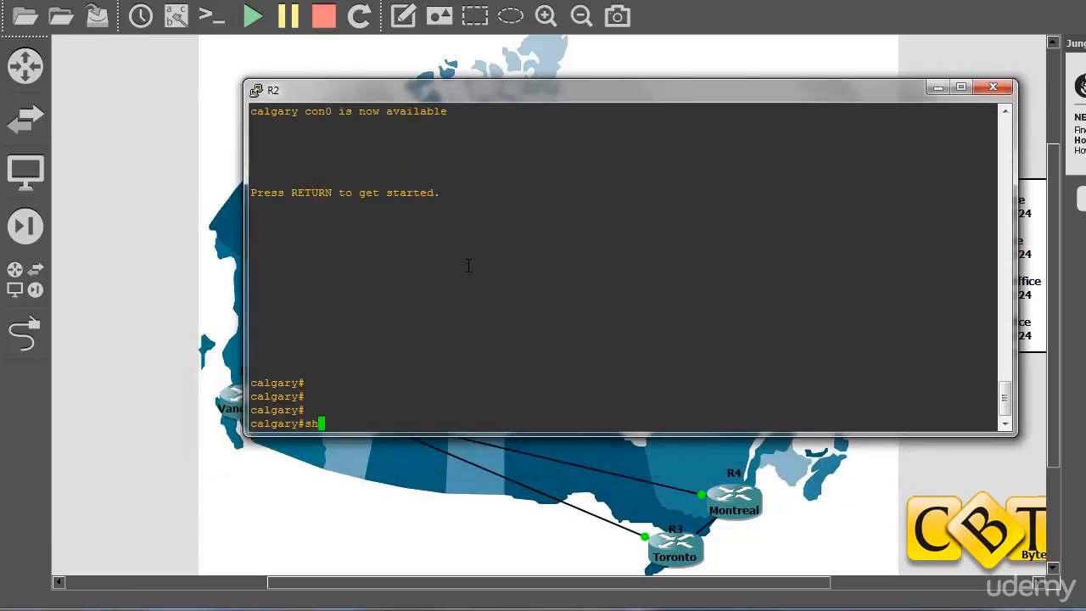
pyautogui.write('ow ip route')
pyautogui.press('Return')
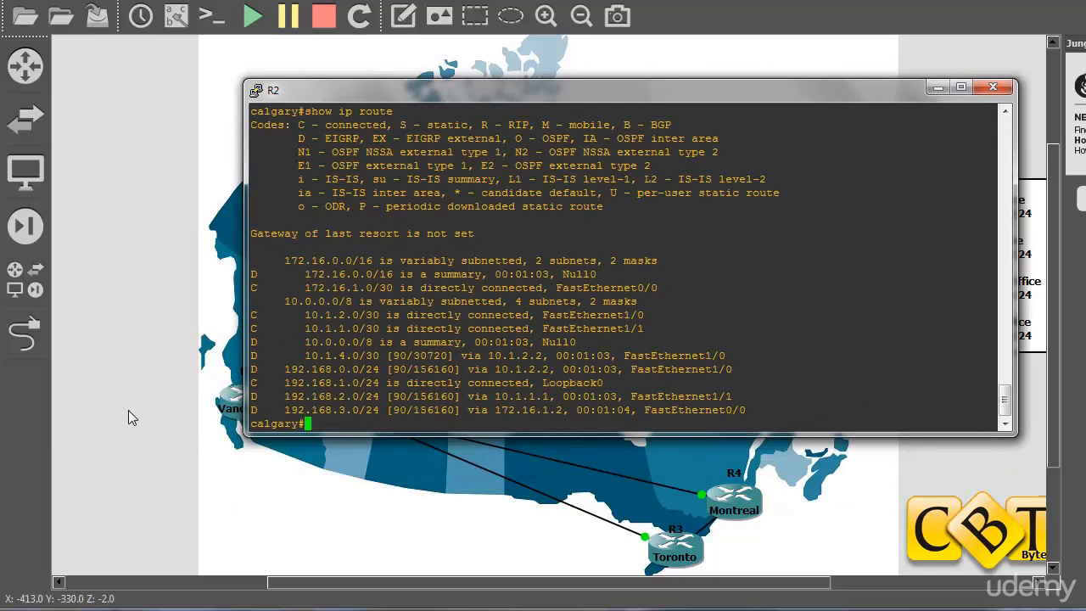
# - Examine the routes marked D in Calgary's routing table against the EIGRP entry in the codes legend
pyautogui.moveTo(253, 411)
pyautogui.mouseDown()
pyautogui.moveTo(731, 396)
pyautogui.moveTo(260, 411)
pyautogui.mouseUp()
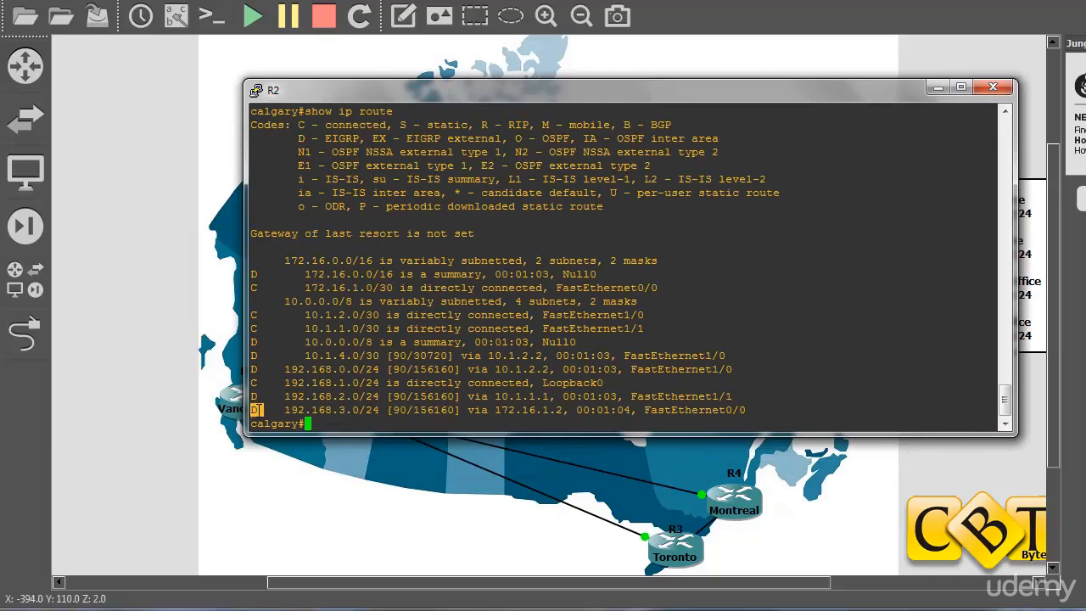
pyautogui.click(502, 183)
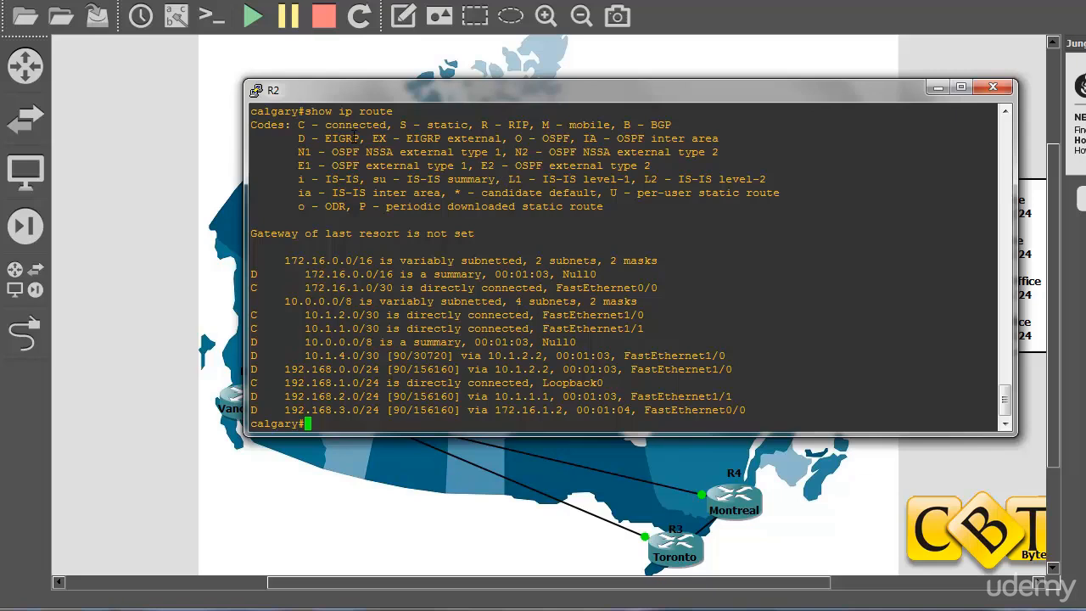
pyautogui.moveTo(360, 137); pyautogui.dragTo(298, 137)
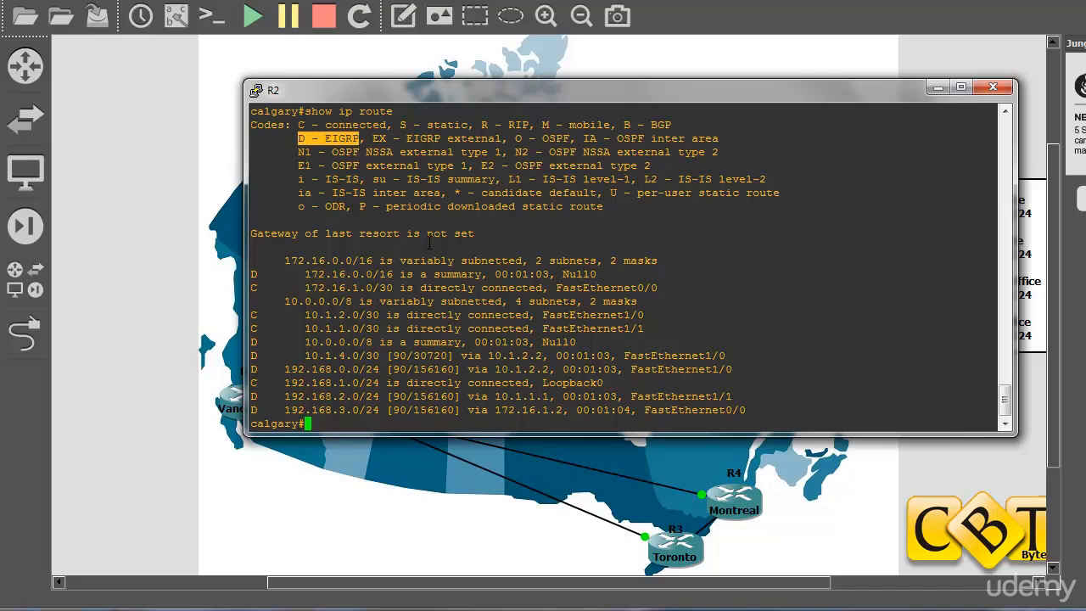
pyautogui.click(406, 352)
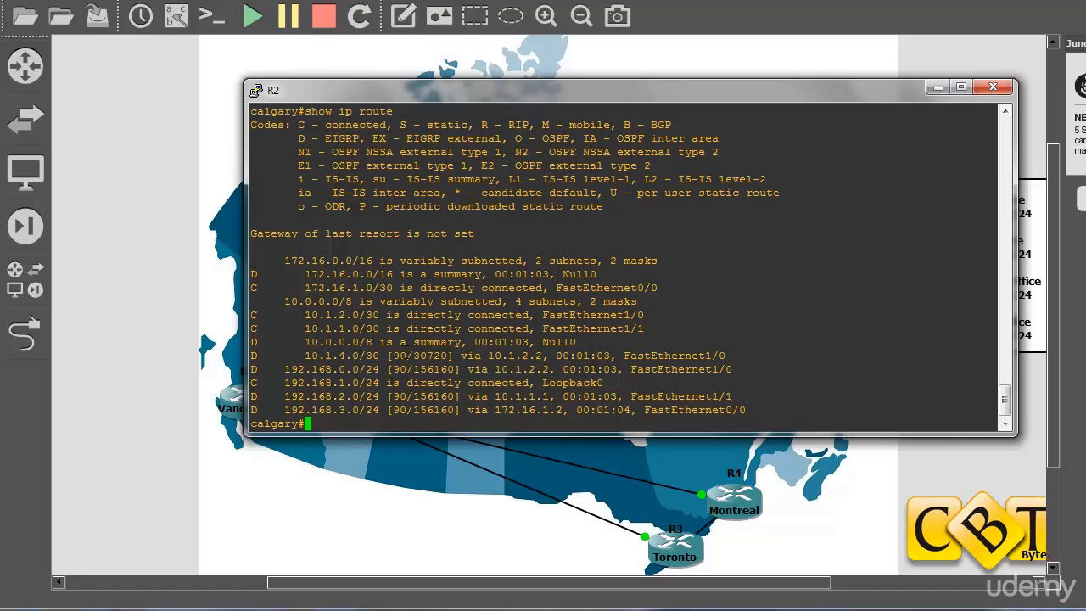
pyautogui.doubleClick(256, 410)
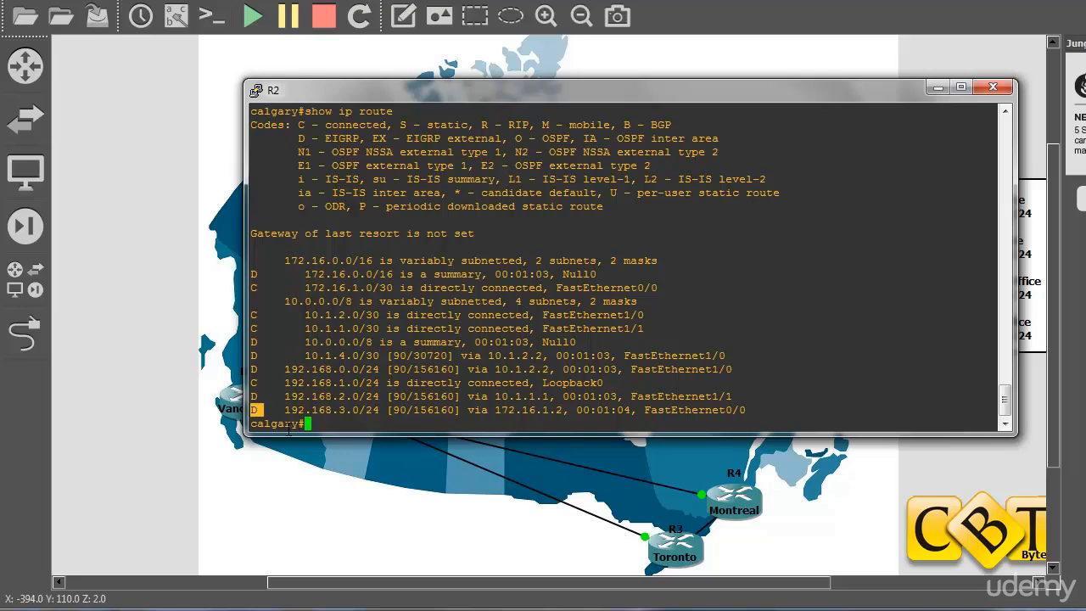
pyautogui.click(381, 411)
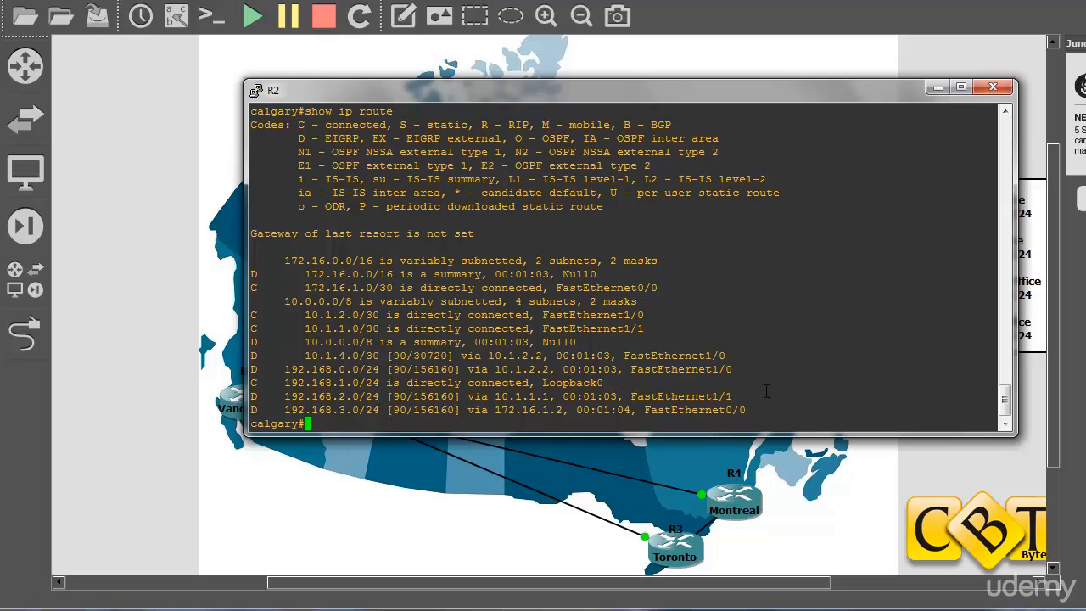
# - Log out of Calgary and close its console
pyautogui.write('exit')
pyautogui.press('Return')
pyautogui.click(992, 87)
# - Open the Vancouver router's console and log in with the console password
pyautogui.click(245, 392)
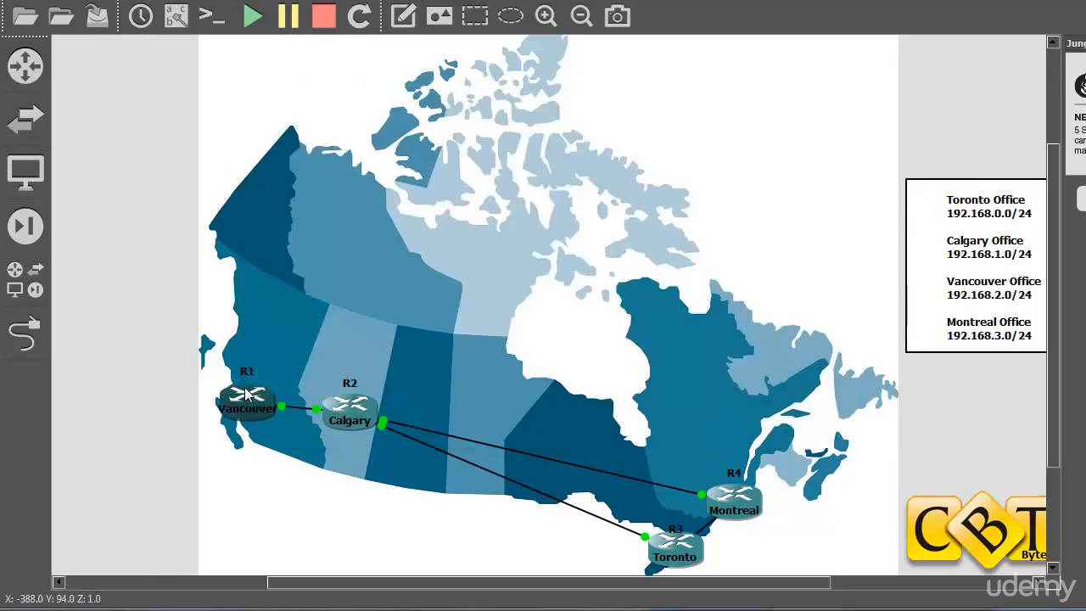
pyautogui.rightClick(248, 395)
pyautogui.click(315, 149)
pyautogui.press('Return')
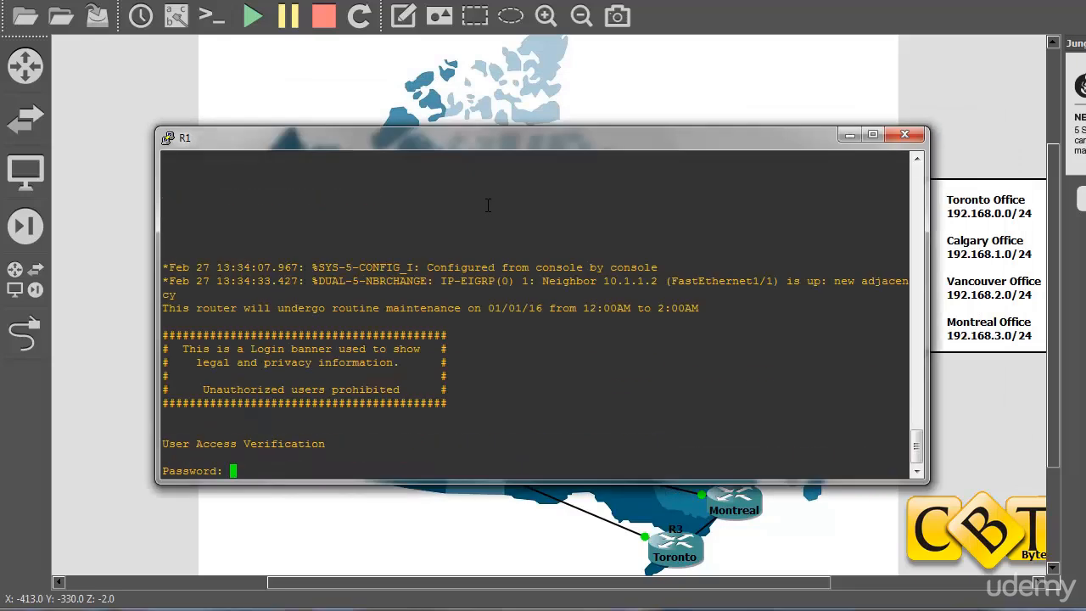
pyautogui.press('Return')
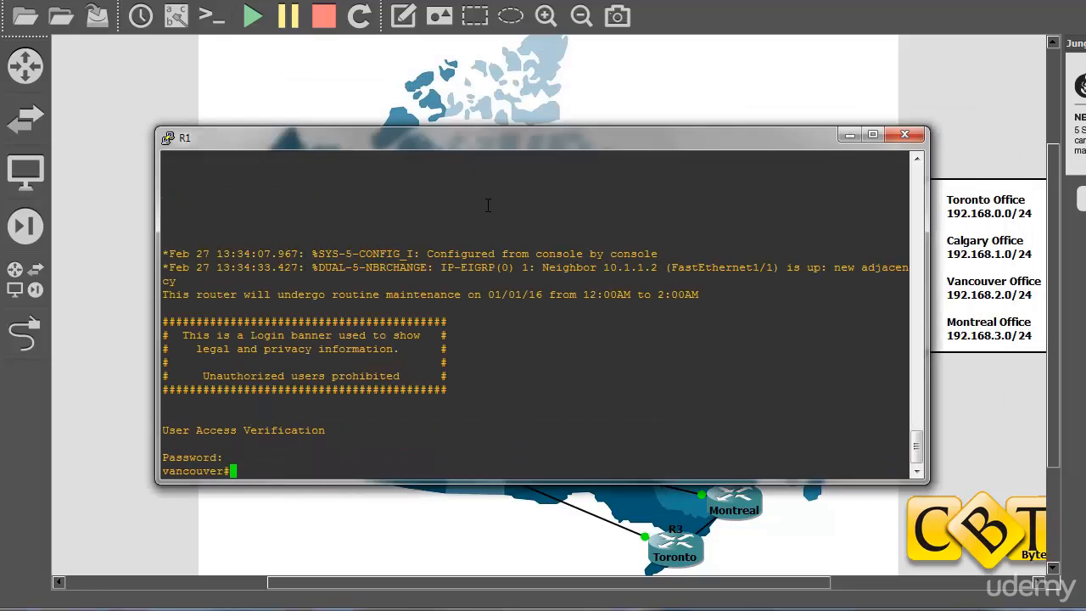
pyautogui.press('Return')
pyautogui.press('Return')
# - Ping 192.168.3.1 from Vancouver using source address 192.168.2.1, moving the console window clear of the routers on the topology
pyautogui.write('ping ')
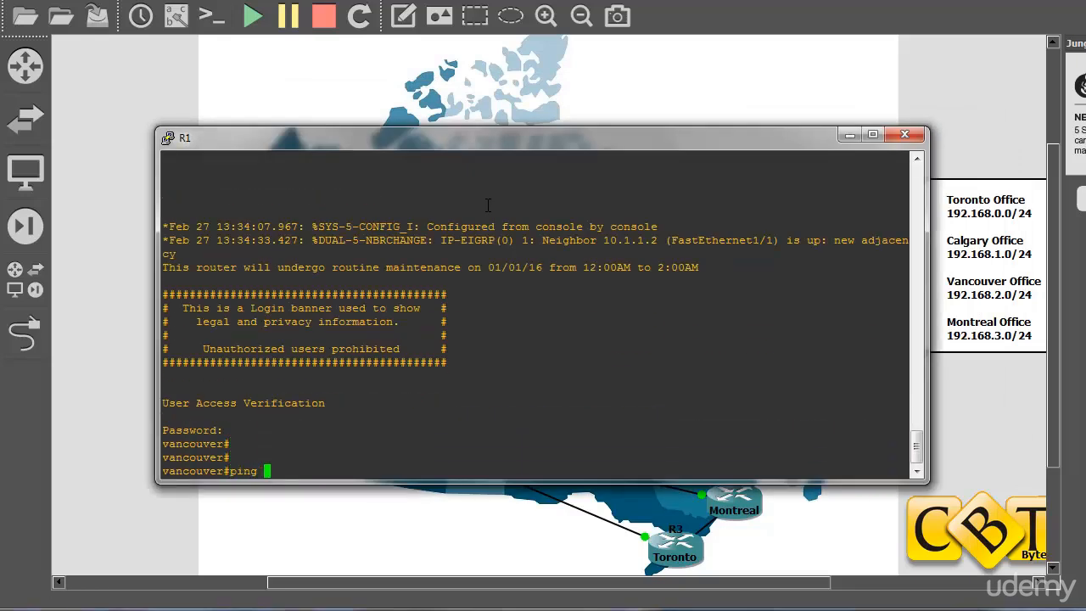
pyautogui.write('192.168.3.1')
pyautogui.moveTo(745, 143); pyautogui.dragTo(700, 15)
pyautogui.write('sou')
pyautogui.press('Tab')
pyautogui.write('192.15')
pyautogui.press('BackSpace')
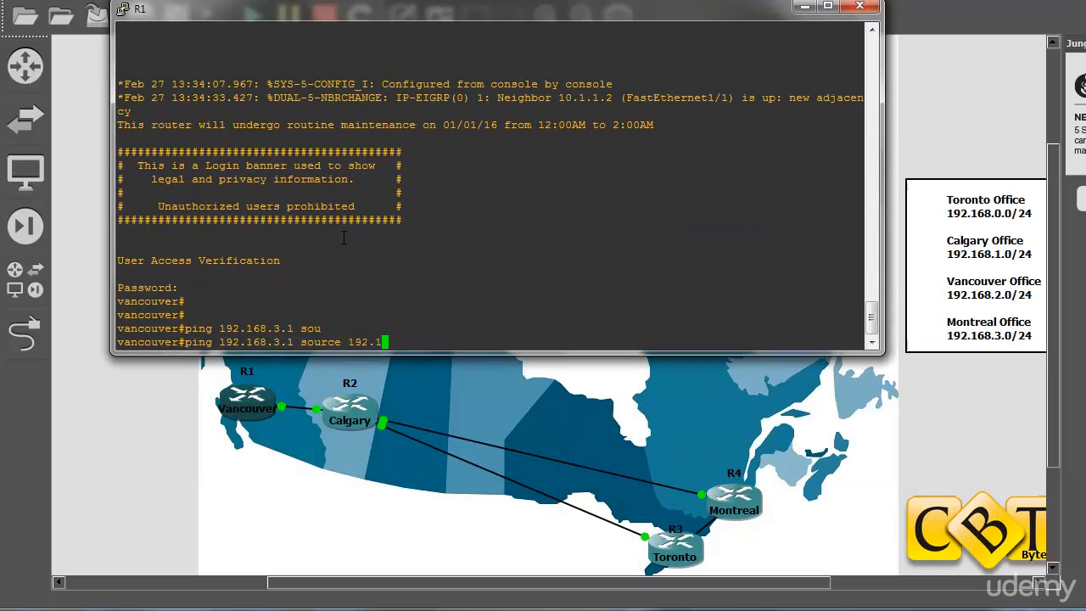
pyautogui.write('68.2.1')
pyautogui.press('Return')
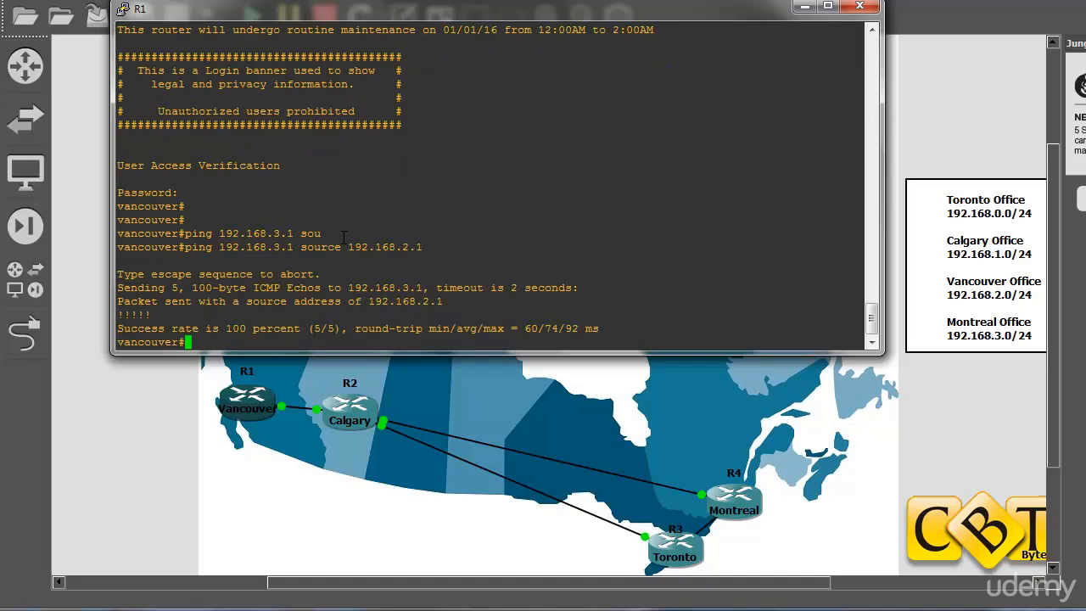
pyautogui.press('Return')
pyautogui.write('exit')
pyautogui.press('BackSpace')
pyautogui.press('BackSpace')
pyautogui.press('BackSpace')
pyautogui.press('BackSpace')
pyautogui.press('Return')
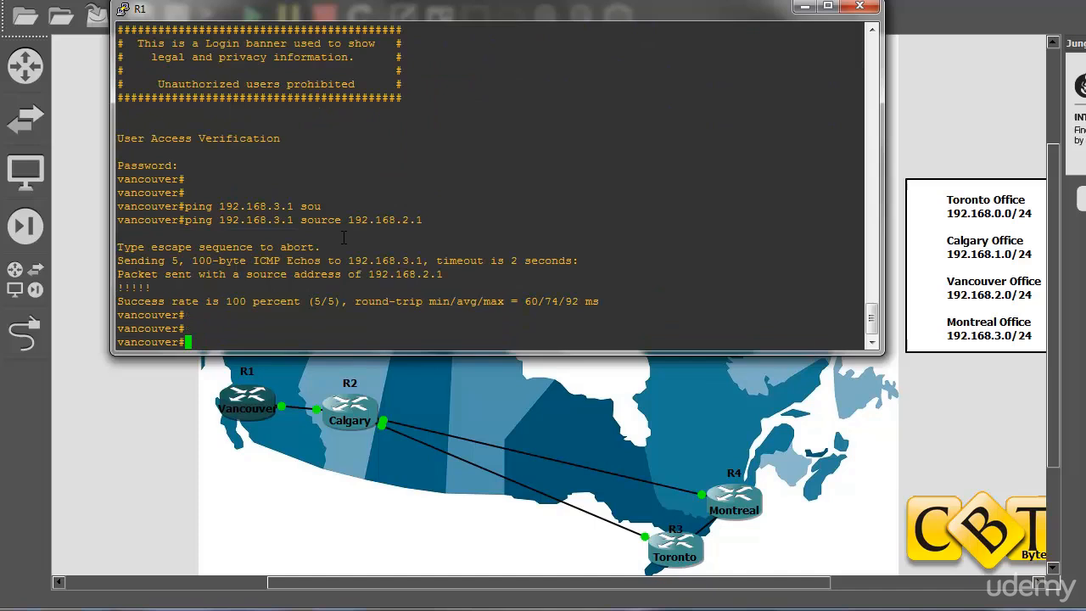
# - Log out of Vancouver and close its console
pyautogui.write('exit')
pyautogui.press('Return')
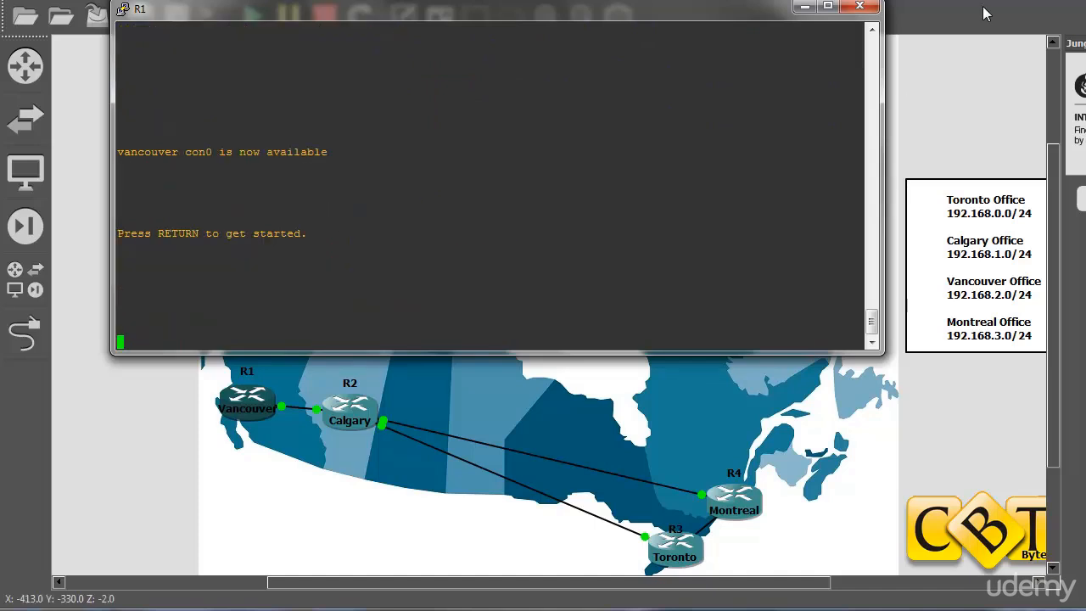
pyautogui.click(859, 6)
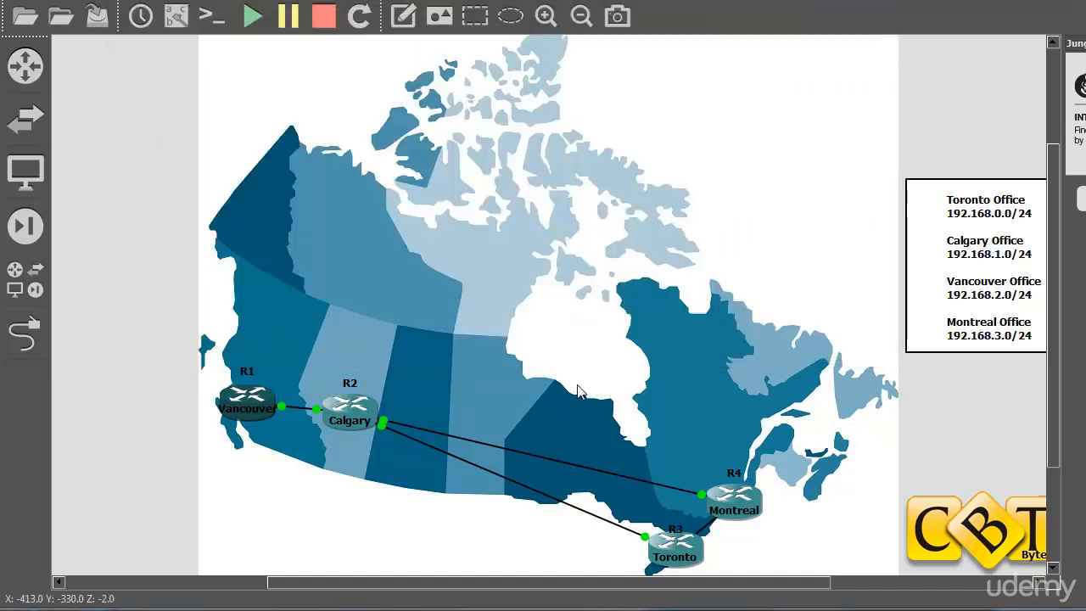